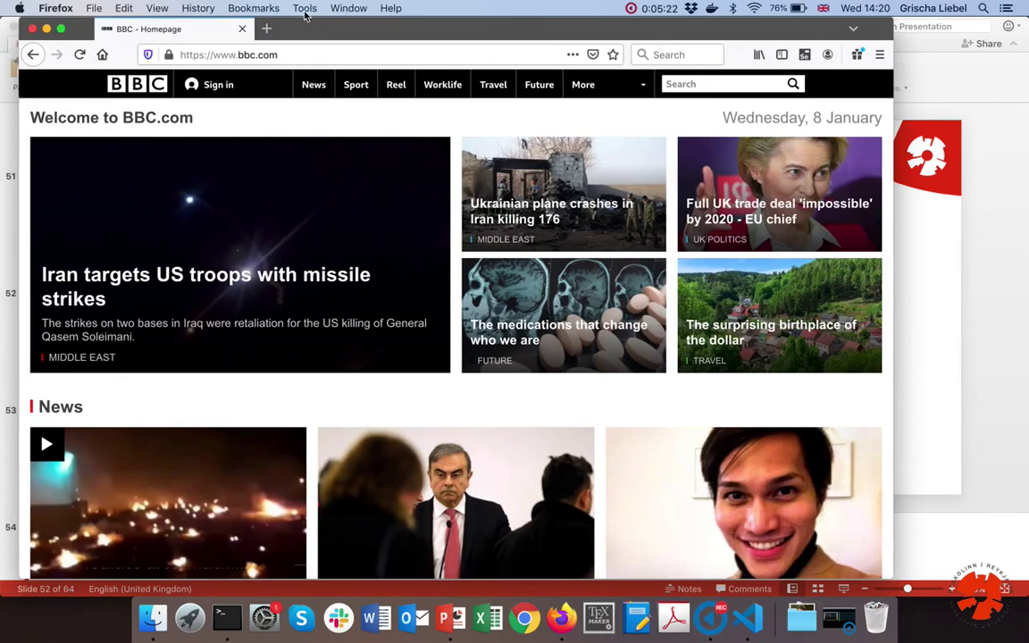
- Turn on Responsive Design Mode for the BBC homepage and look through the page in the resized viewport
{"action": "mouse_move", "coordinate": [332, 78]}
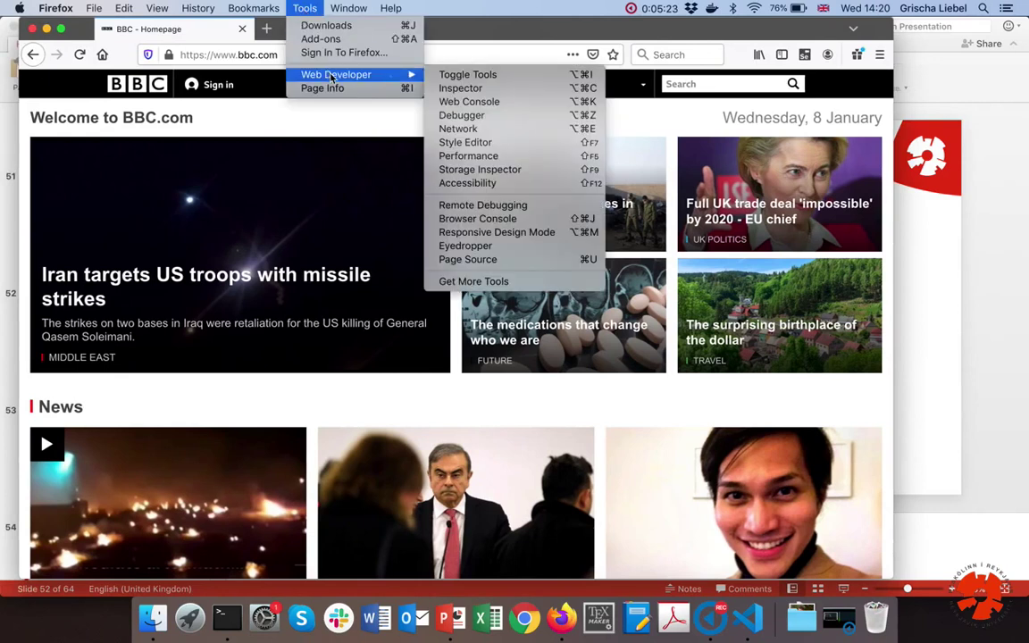
{"action": "left_click", "coordinate": [474, 234]}
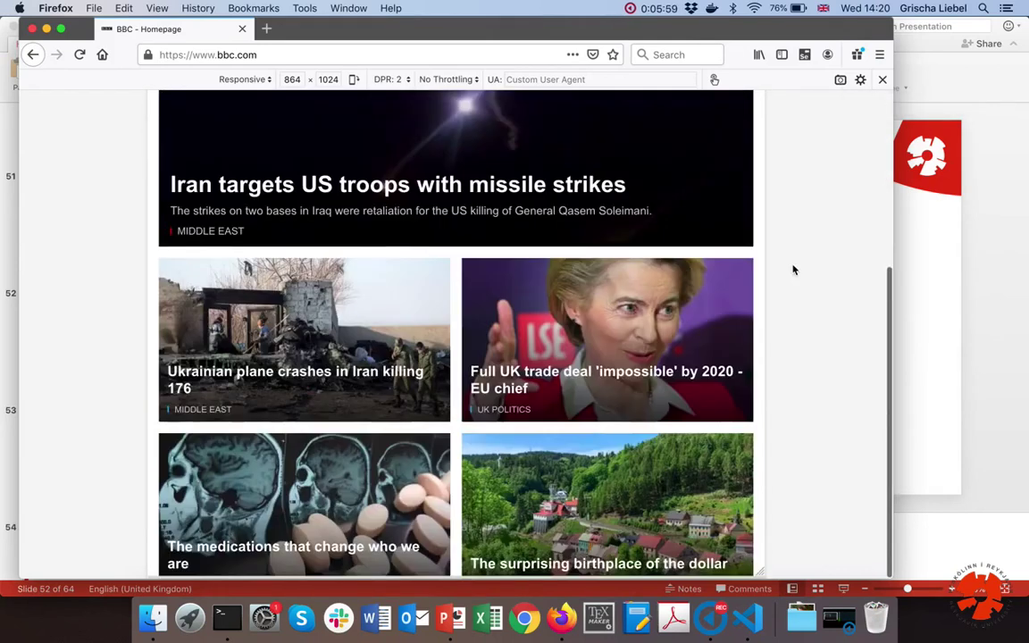
{"action": "scroll", "coordinate": [792, 269], "scroll_direction": "up", "scroll_amount": 5}
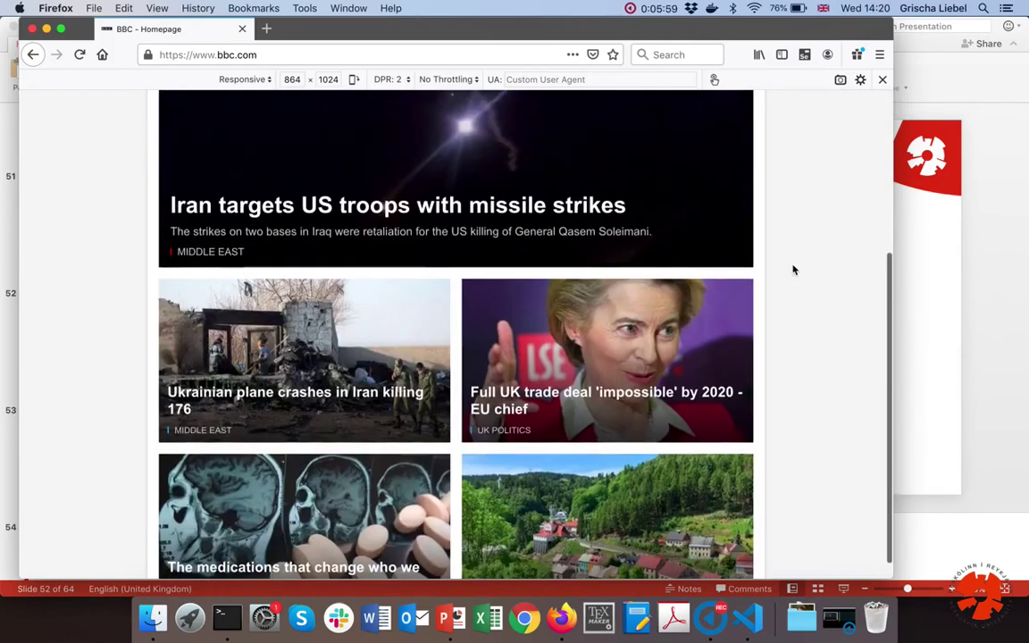
{"action": "scroll", "coordinate": [786, 237], "scroll_direction": "down", "scroll_amount": 3}
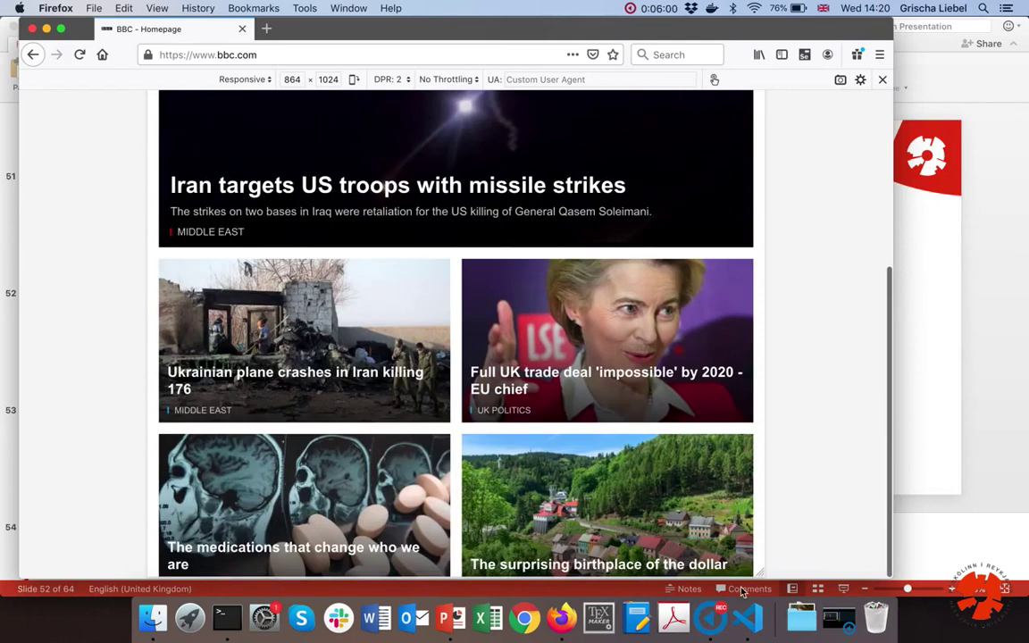
{"action": "scroll", "coordinate": [716, 248], "scroll_direction": "up", "scroll_amount": 3}
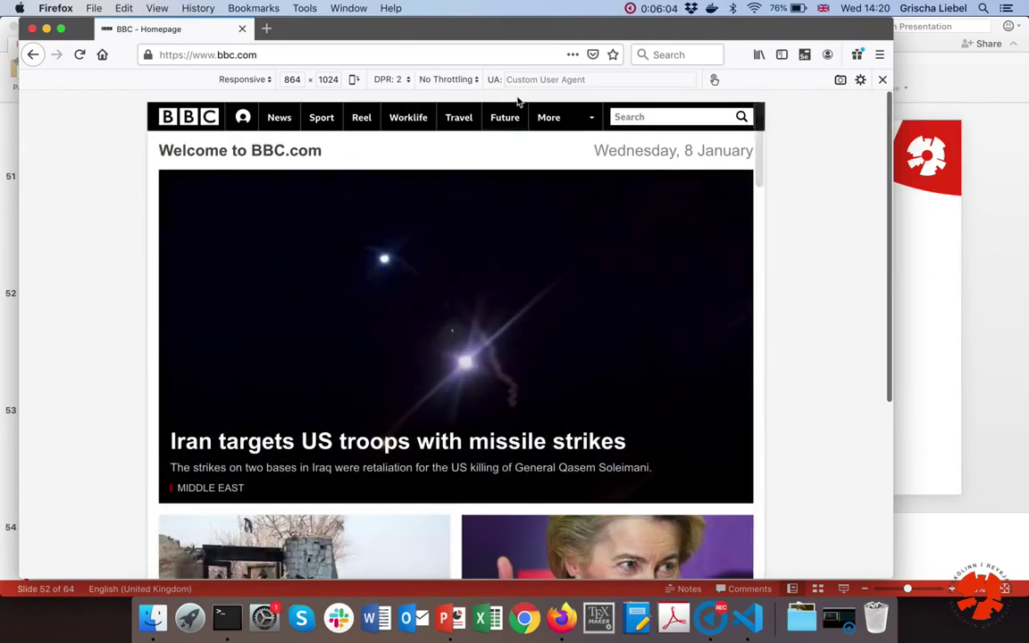
{"action": "scroll", "coordinate": [683, 169], "scroll_direction": "down", "scroll_amount": 3}
{"action": "scroll", "coordinate": [840, 230], "scroll_direction": "up", "scroll_amount": 3}
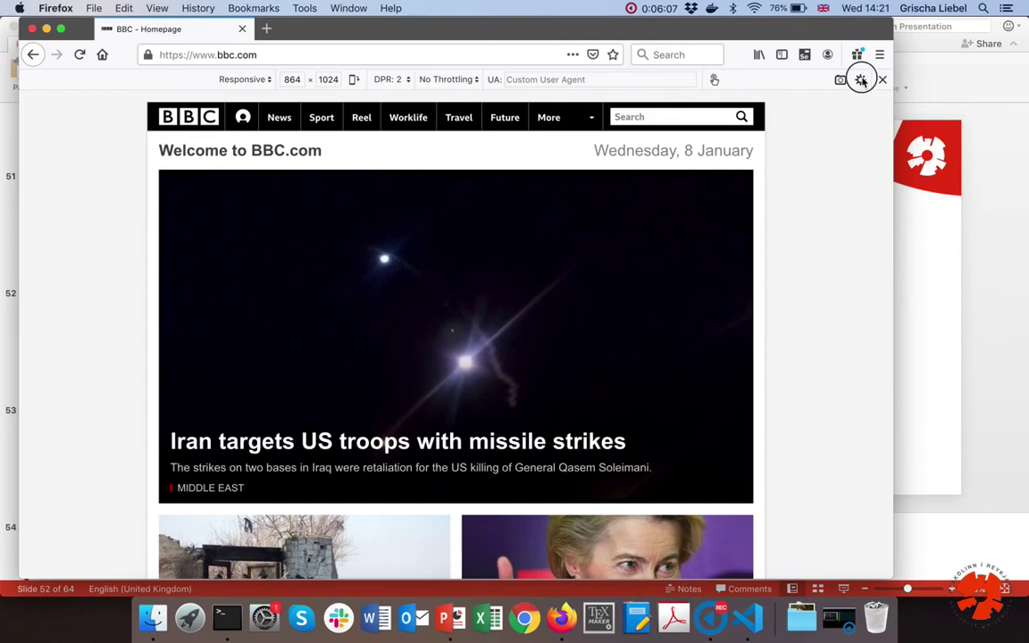
- Choose iPad as the emulated device for the BBC homepage
{"action": "left_click", "coordinate": [861, 80]}
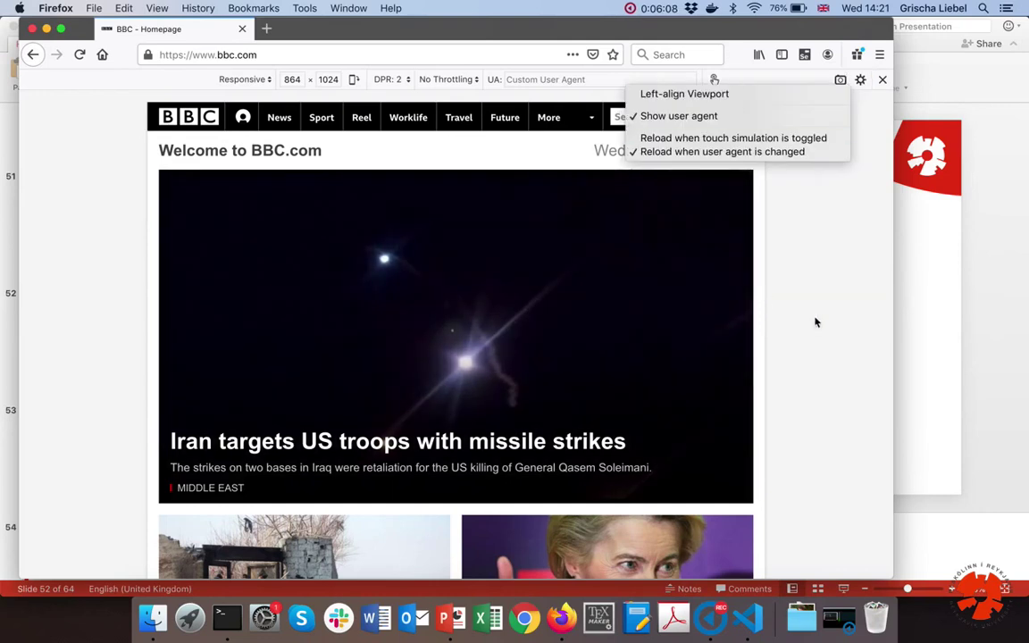
{"action": "left_click", "coordinate": [831, 316]}
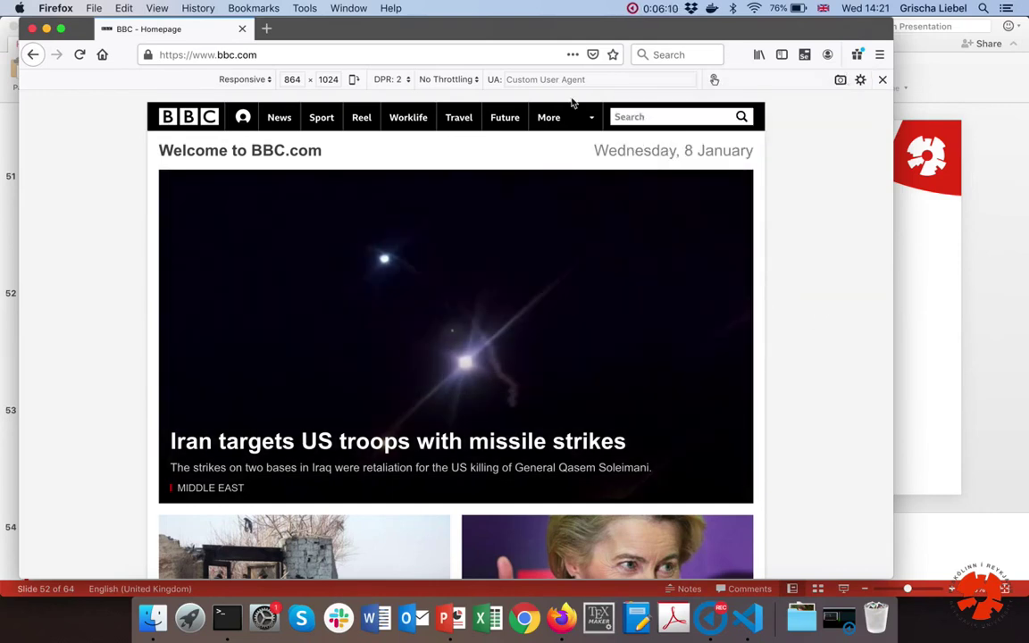
{"action": "left_click", "coordinate": [239, 81]}
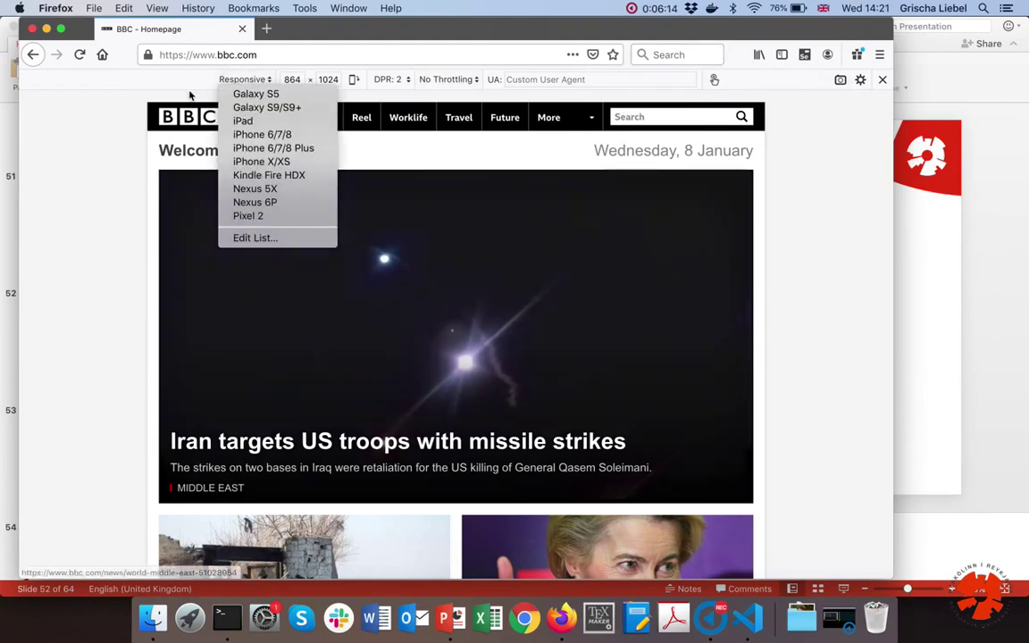
{"action": "left_click", "coordinate": [247, 80]}
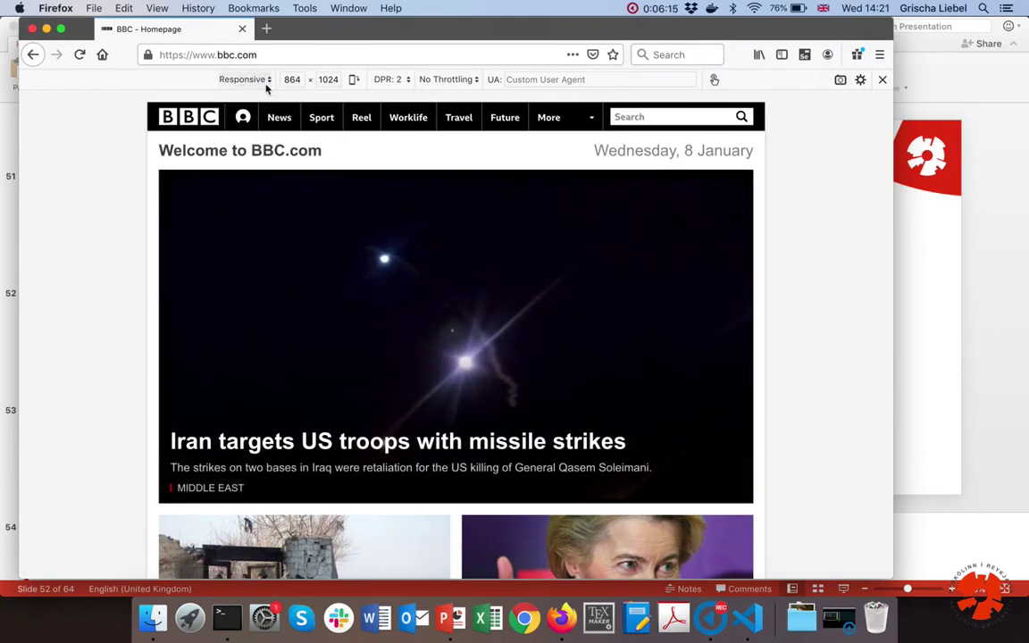
{"action": "left_click", "coordinate": [230, 81]}
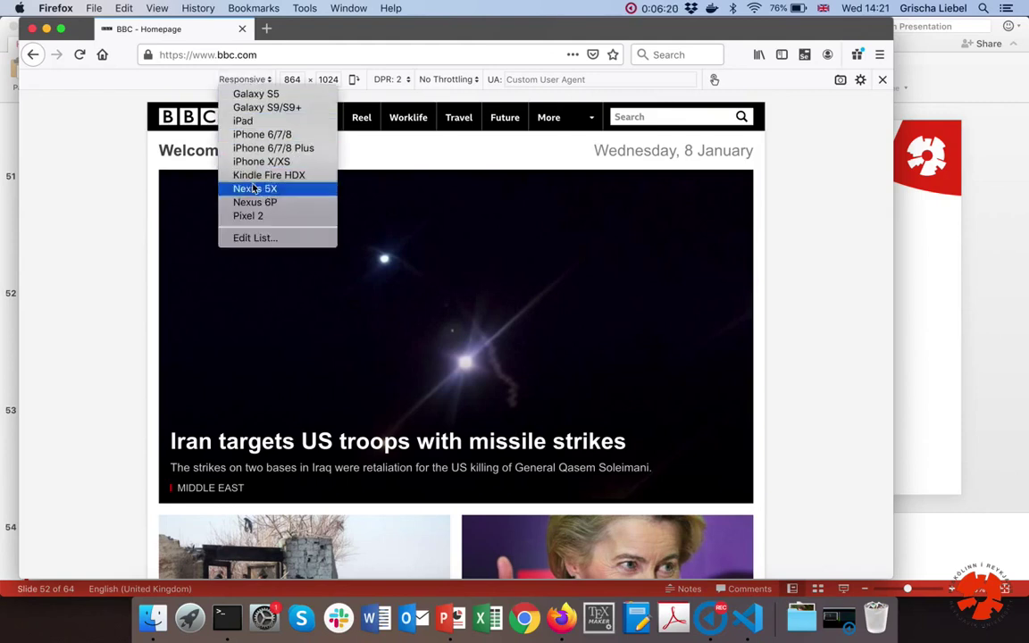
{"action": "left_click", "coordinate": [244, 122]}
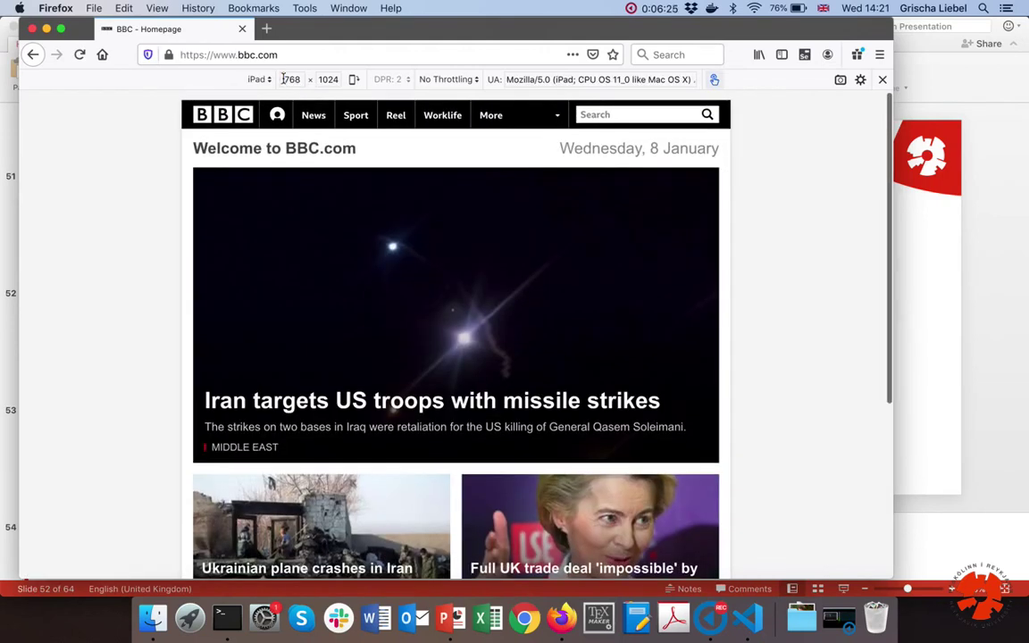
- Rotate the iPad viewport between portrait and landscape, ending in portrait
{"action": "left_click", "coordinate": [291, 78]}
{"action": "left_click", "coordinate": [327, 78]}
{"action": "left_click", "coordinate": [163, 144]}
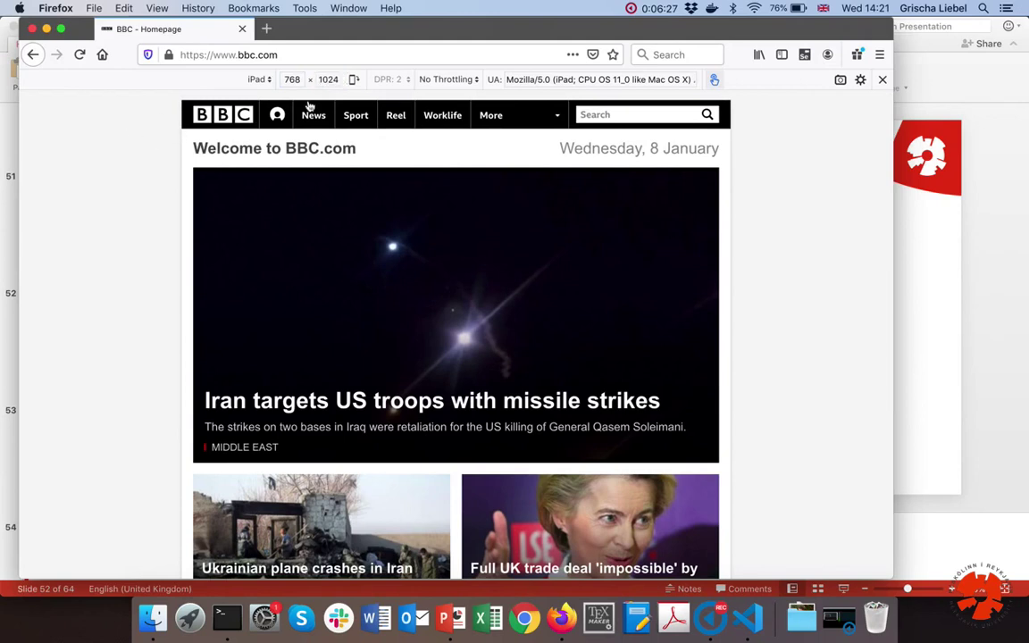
{"action": "left_click", "coordinate": [291, 80]}
{"action": "left_click", "coordinate": [325, 79]}
{"action": "left_click", "coordinate": [355, 80]}
{"action": "left_click", "coordinate": [356, 80]}
{"action": "left_click", "coordinate": [356, 80]}
{"action": "left_click", "coordinate": [357, 81]}
- Throttle the emulated network connection to Regular 2G
{"action": "left_click", "coordinate": [450, 80]}
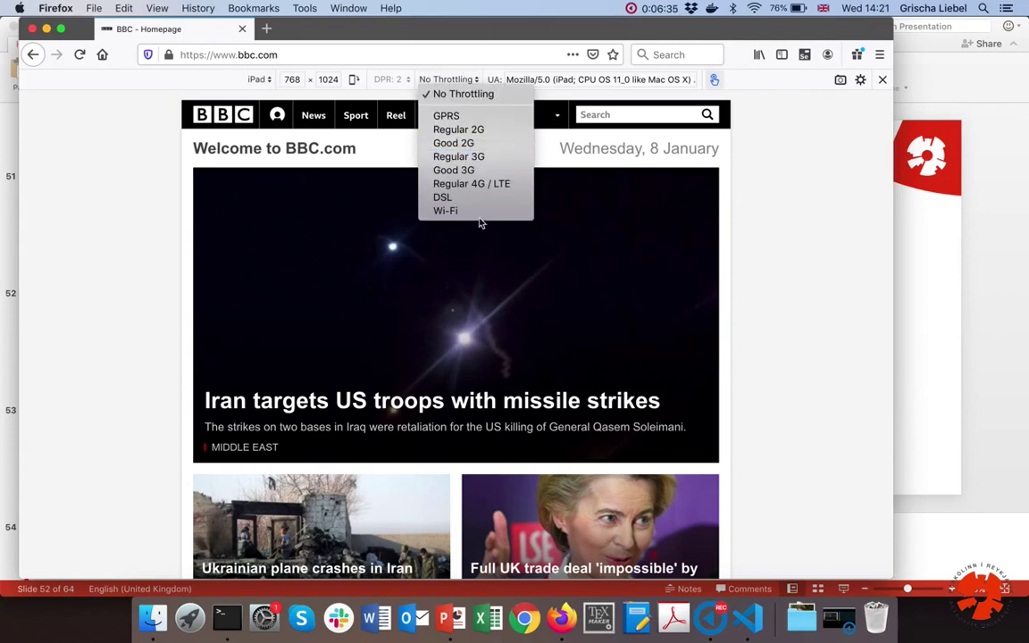
{"action": "left_click", "coordinate": [459, 134]}
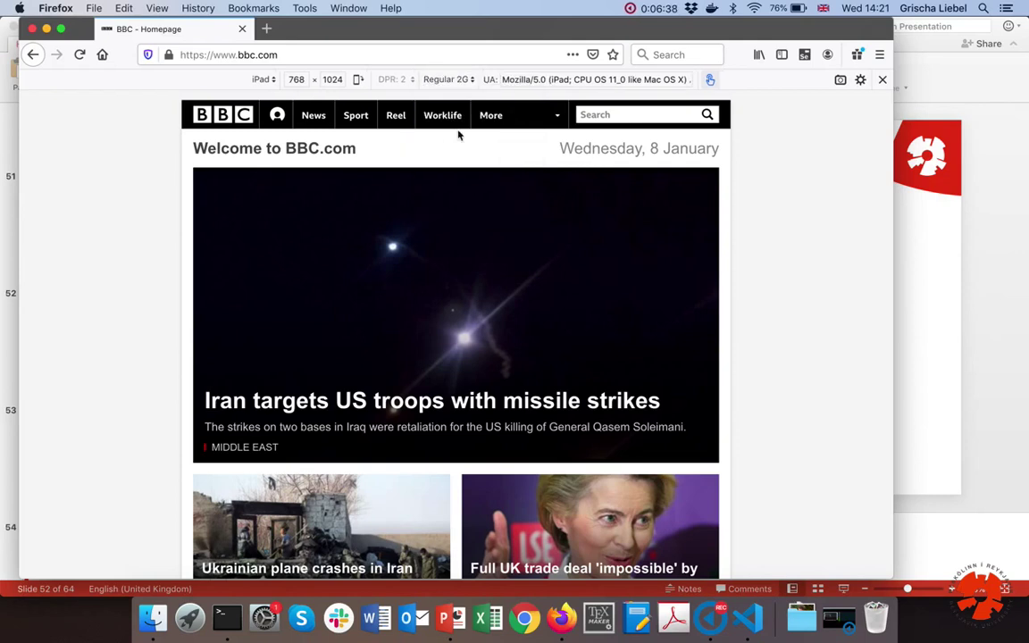
{"action": "scroll", "coordinate": [790, 206], "scroll_direction": "down", "scroll_amount": 3}
{"action": "scroll", "coordinate": [791, 206], "scroll_direction": "up", "scroll_amount": 3}
{"action": "scroll", "coordinate": [583, 276], "scroll_direction": "down", "scroll_amount": 3}
{"action": "scroll", "coordinate": [586, 277], "scroll_direction": "up", "scroll_amount": 2}
{"action": "scroll", "coordinate": [464, 313], "scroll_direction": "down", "scroll_amount": 1}
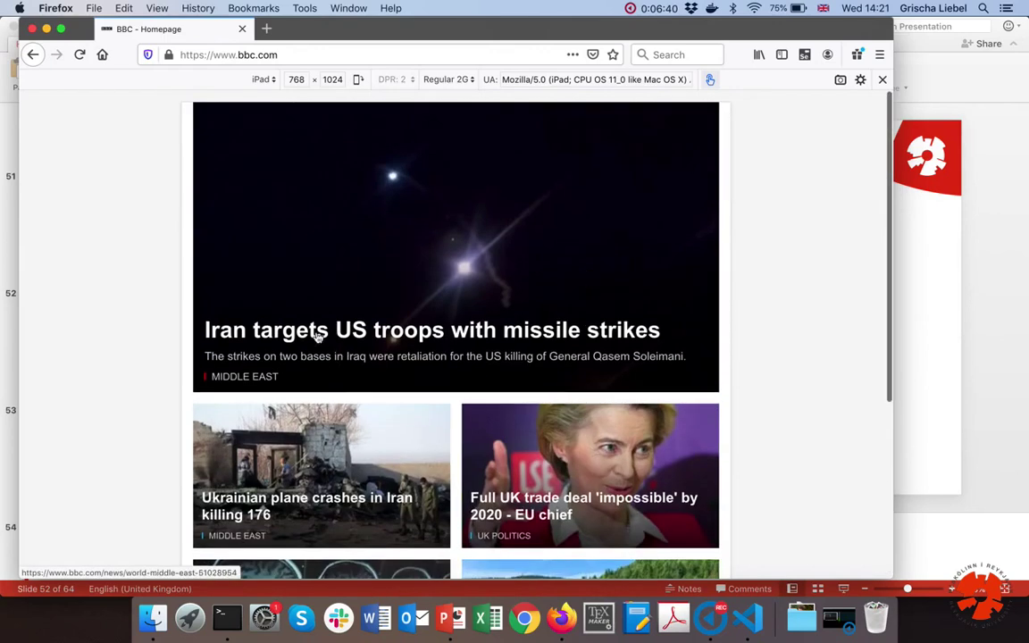
- Load the lead article about the missile strikes to examine its loading speed, and return to the homepage
{"action": "left_click", "coordinate": [307, 333]}
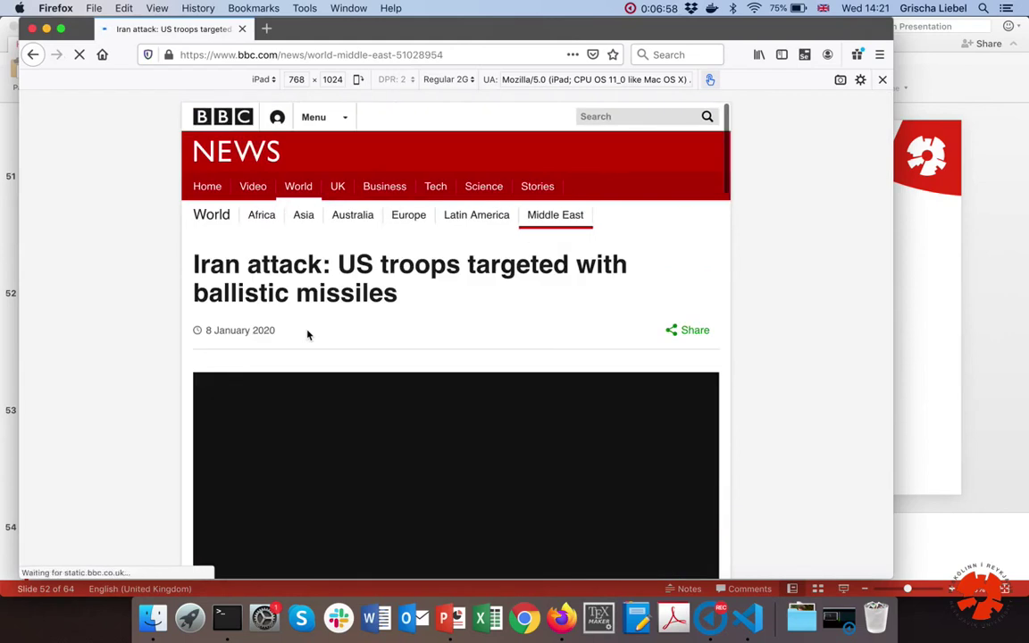
{"action": "scroll", "coordinate": [347, 292], "scroll_direction": "down", "scroll_amount": 2}
{"action": "scroll", "coordinate": [347, 292], "scroll_direction": "up", "scroll_amount": 2}
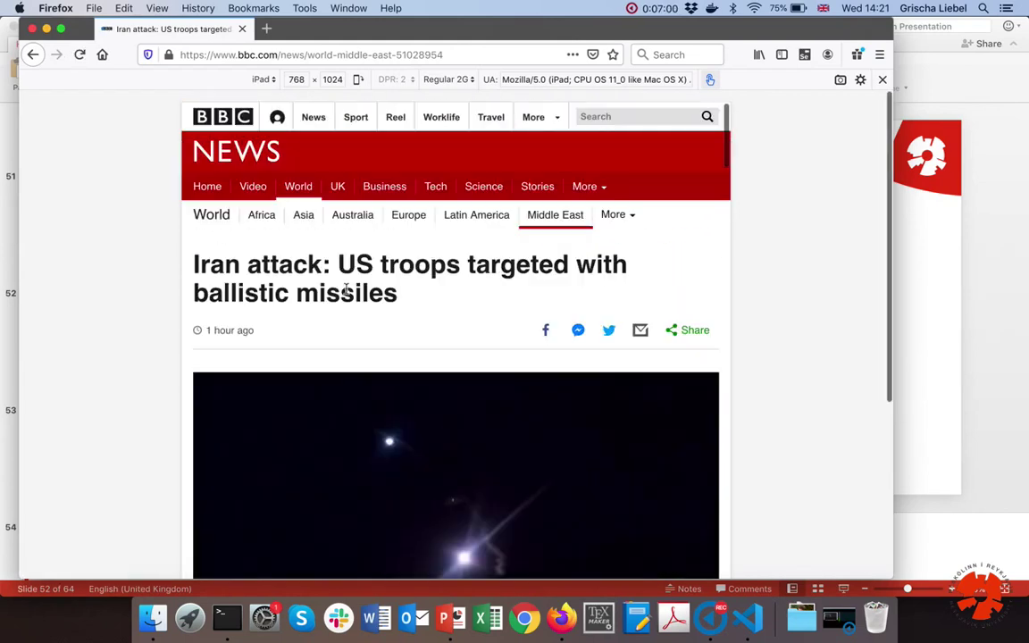
{"action": "key", "text": "super+Left"}
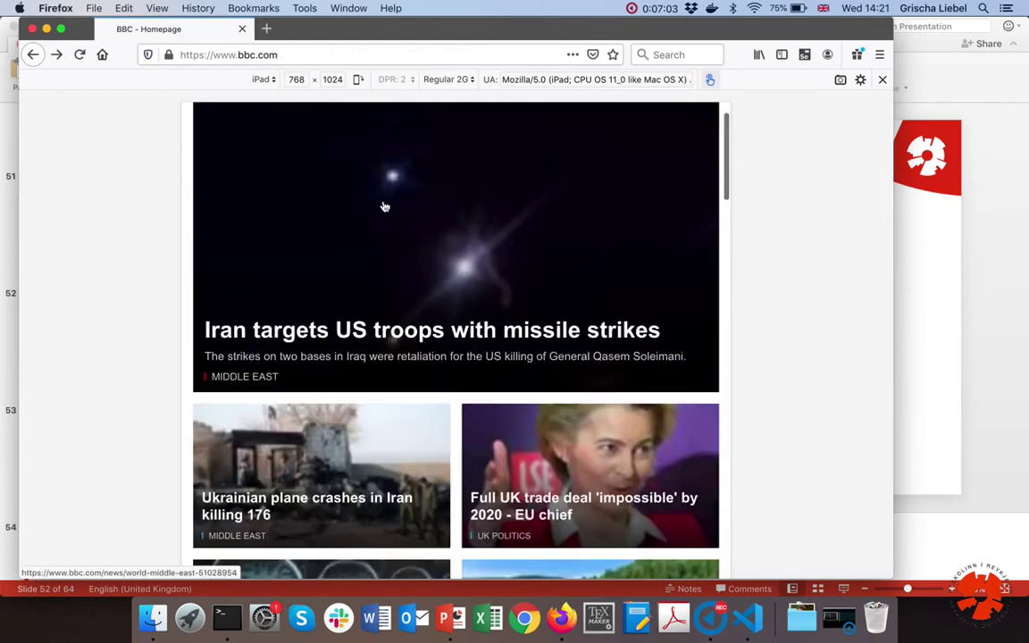
{"action": "scroll", "coordinate": [445, 223], "scroll_direction": "down", "scroll_amount": 5}
{"action": "scroll", "coordinate": [447, 215], "scroll_direction": "down", "scroll_amount": 5}
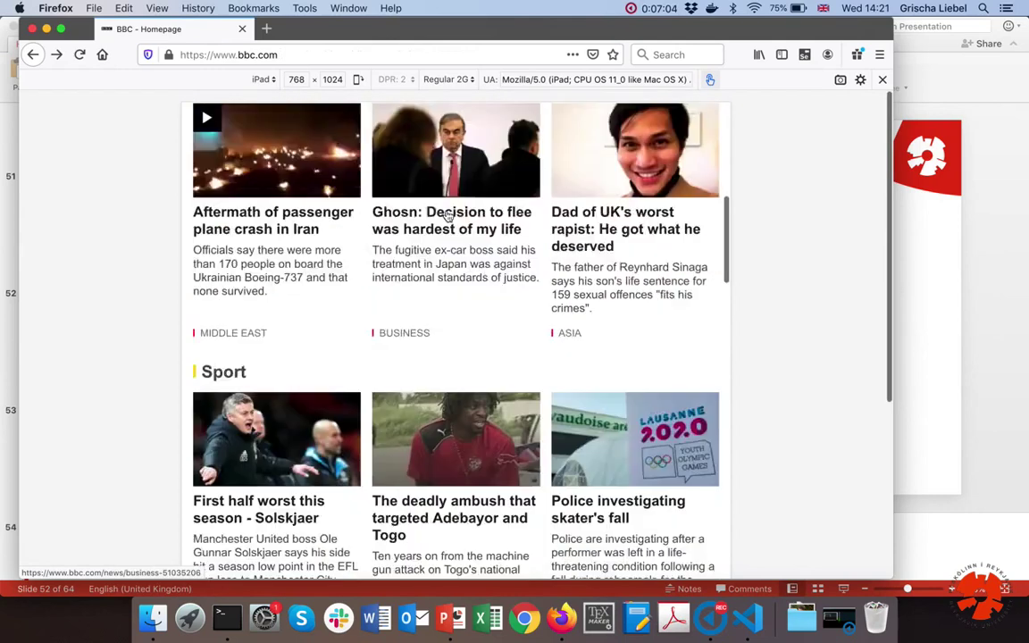
{"action": "scroll", "coordinate": [447, 165], "scroll_direction": "up", "scroll_amount": 10}
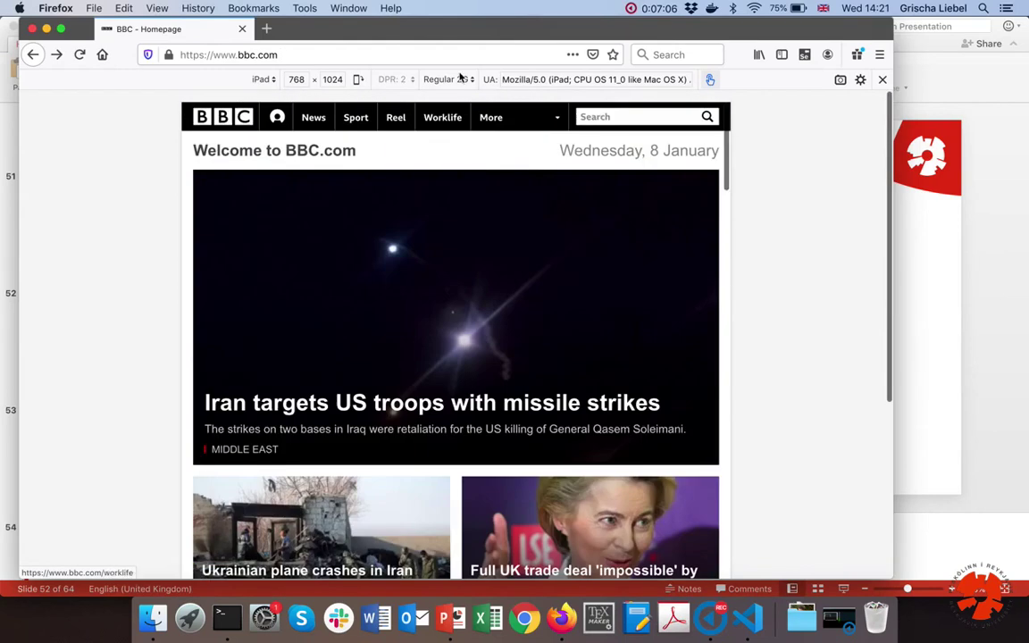
- Throttle the connection to GPRS, reload the lead missile strikes article and go back to the homepage
{"action": "left_click", "coordinate": [448, 80]}
{"action": "left_click", "coordinate": [451, 116]}
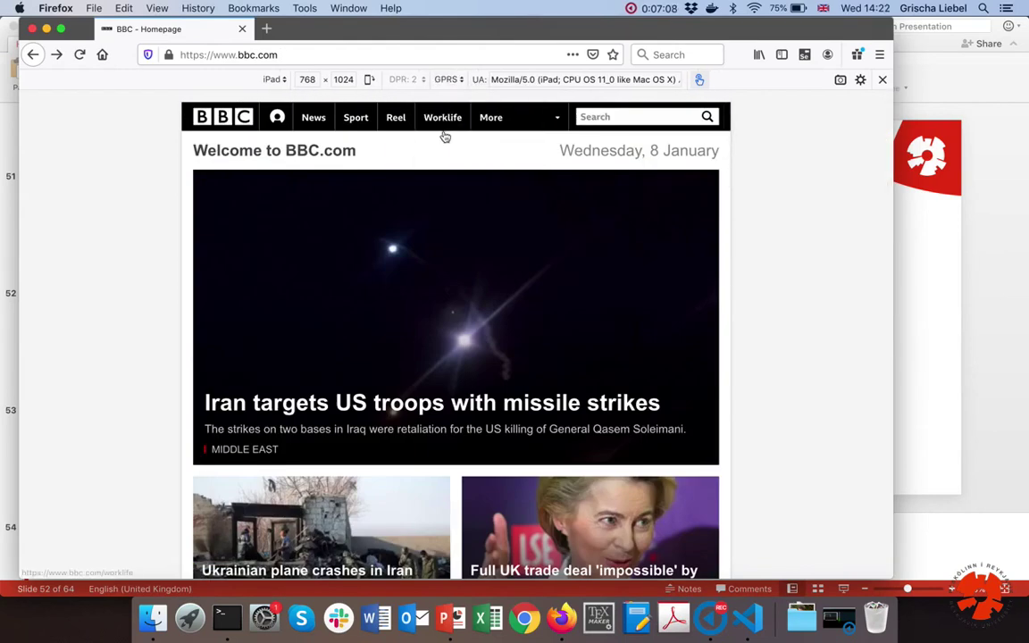
{"action": "scroll", "coordinate": [426, 216], "scroll_direction": "down", "scroll_amount": 2}
{"action": "left_click", "coordinate": [390, 342]}
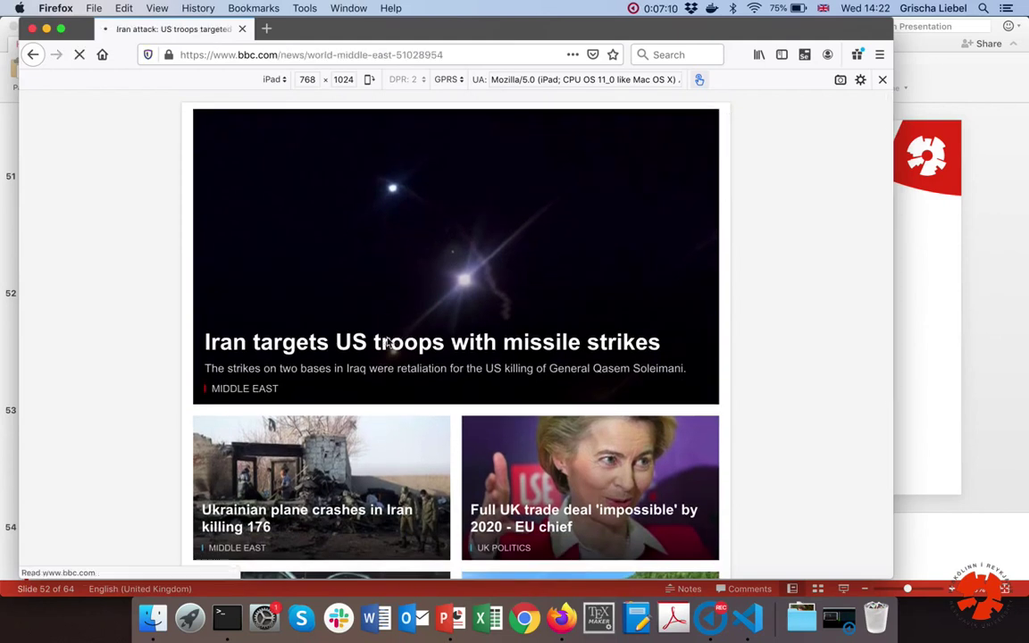
{"action": "key", "text": "super+Left"}
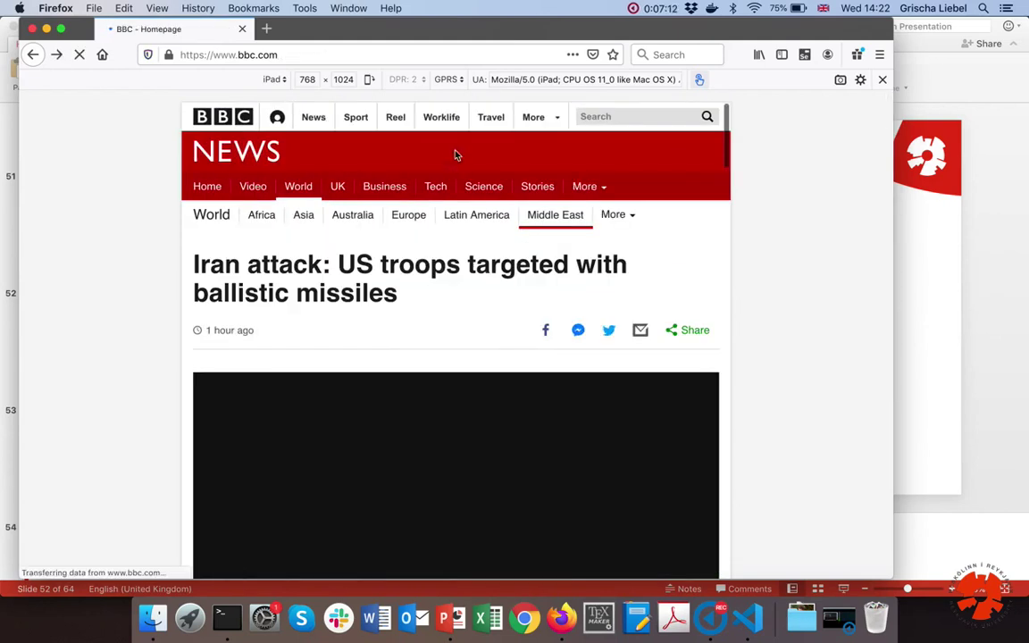
- Switch the network speed to Wi-Fi and finally to No Throttling
{"action": "left_click", "coordinate": [449, 79]}
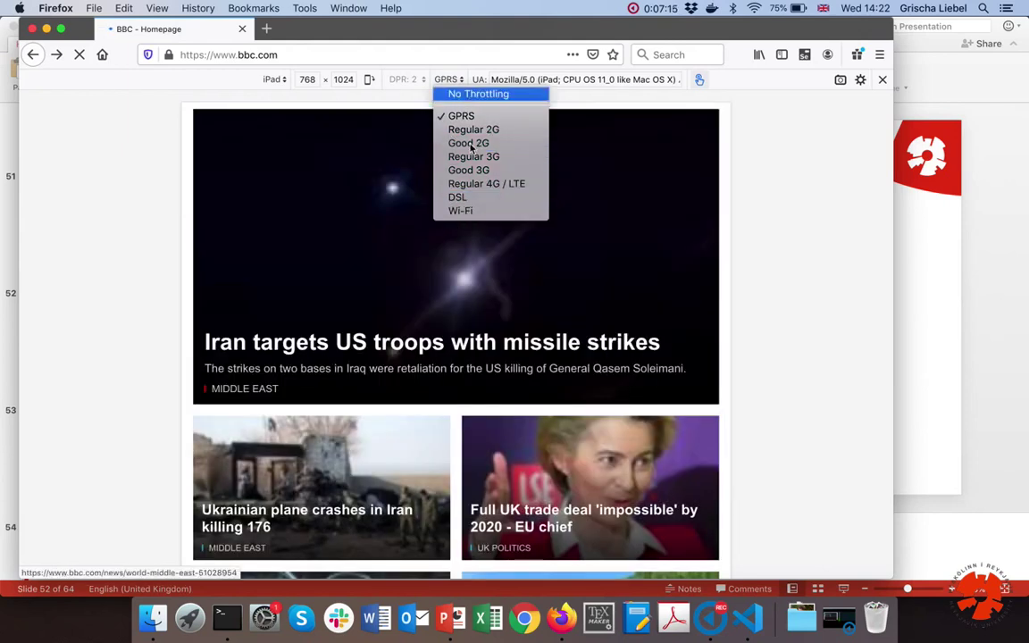
{"action": "left_click", "coordinate": [461, 210]}
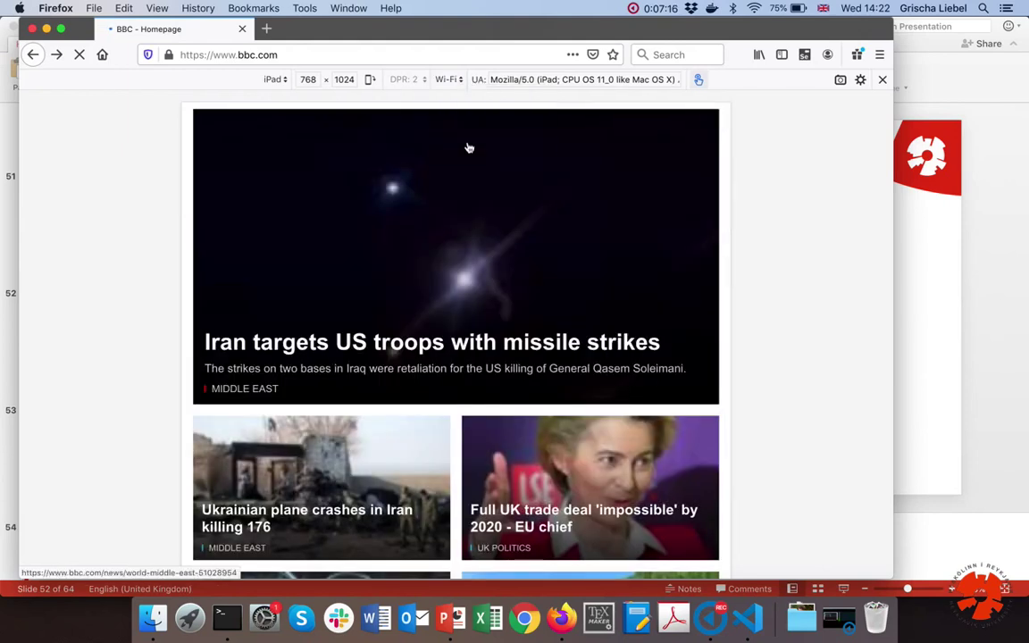
{"action": "left_click", "coordinate": [449, 79]}
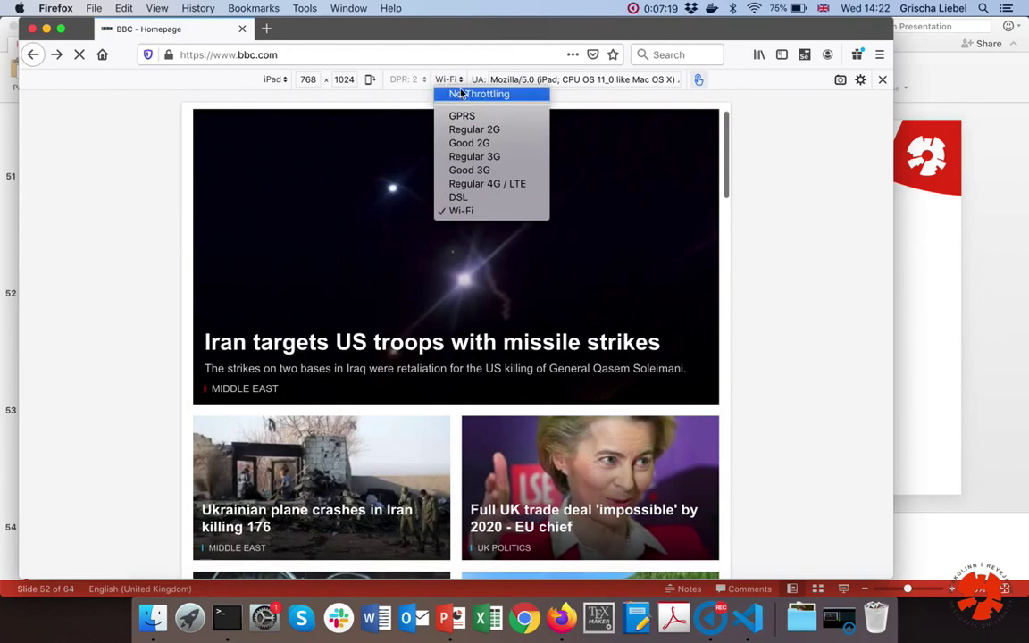
{"action": "left_click", "coordinate": [451, 94]}
- Examine the device settings with the phones, tablets, laptops and televisions available for emulation, and close them
{"action": "left_click", "coordinate": [259, 80]}
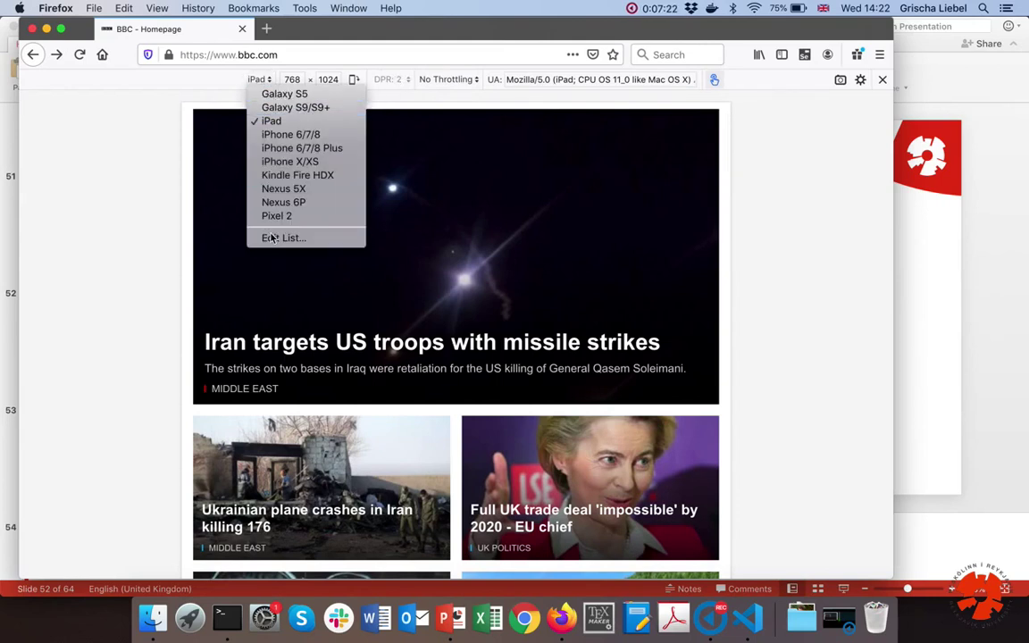
{"action": "left_click", "coordinate": [271, 239]}
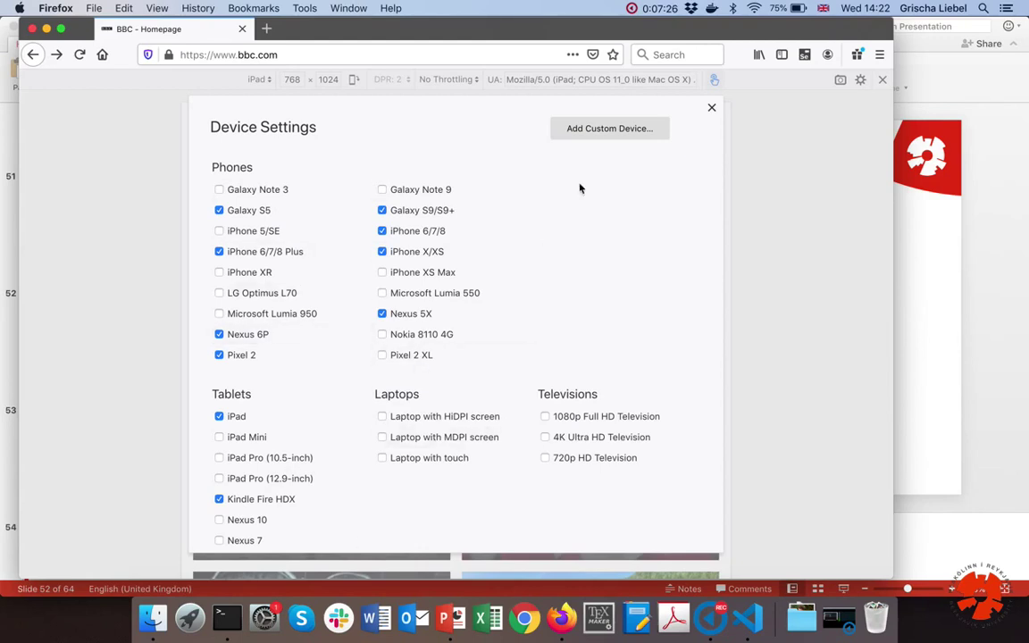
{"action": "left_click", "coordinate": [711, 108]}
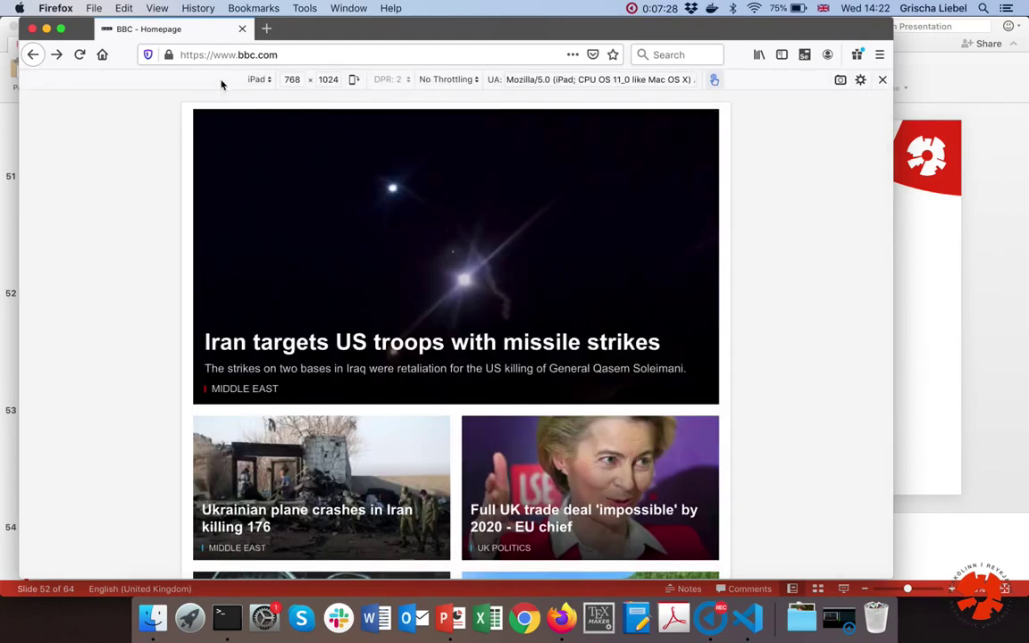
- Widen the viewport freehand from the iPad size to about 914 pixels, keeping the iPad device preset unselected
{"action": "left_click", "coordinate": [263, 80]}
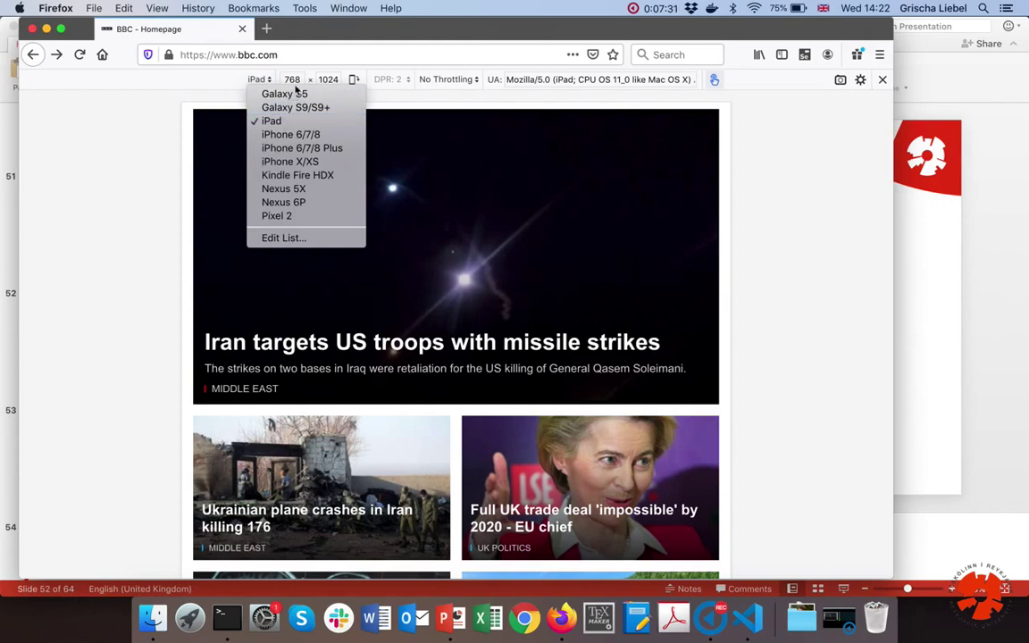
{"action": "left_click", "coordinate": [260, 80]}
{"action": "left_click", "coordinate": [260, 80]}
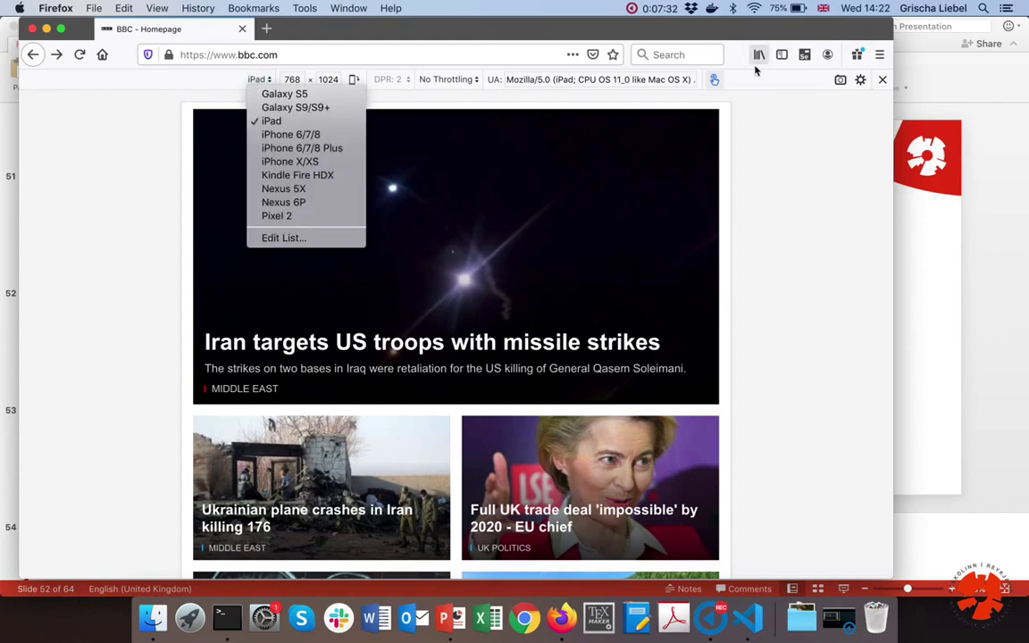
{"action": "left_click", "coordinate": [767, 142]}
{"action": "left_click_drag", "start_coordinate": [732, 128], "coordinate": [786, 127]}
- Try device pixel ratios 3 and 1 for the viewport and set the ratio back to 2
{"action": "left_click", "coordinate": [394, 80]}
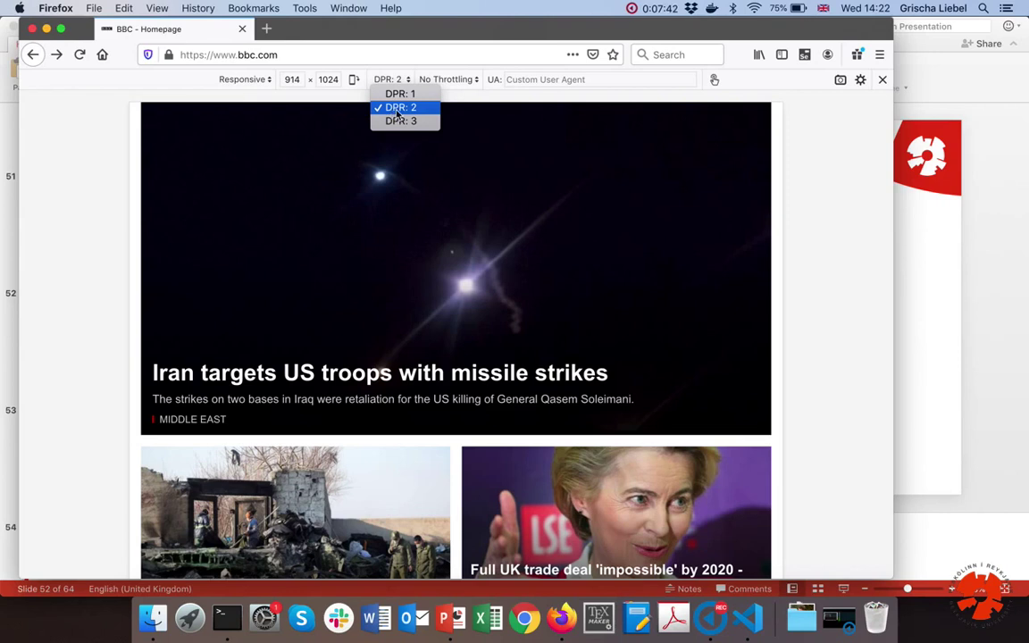
{"action": "left_click", "coordinate": [416, 119]}
{"action": "left_click", "coordinate": [398, 79]}
{"action": "left_click", "coordinate": [399, 94]}
{"action": "left_click", "coordinate": [393, 80]}
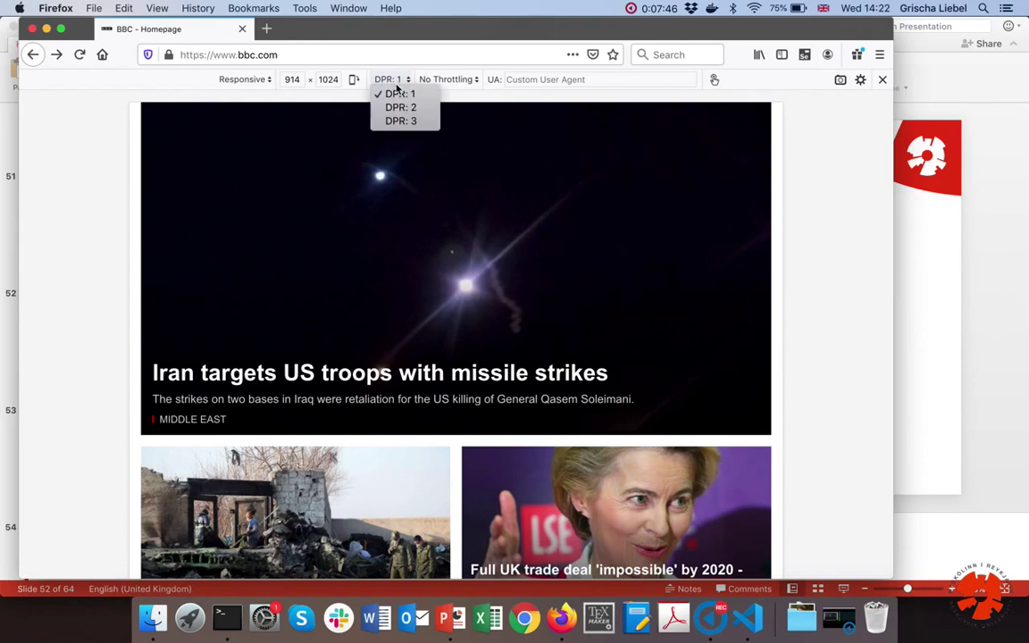
{"action": "left_click", "coordinate": [400, 107]}
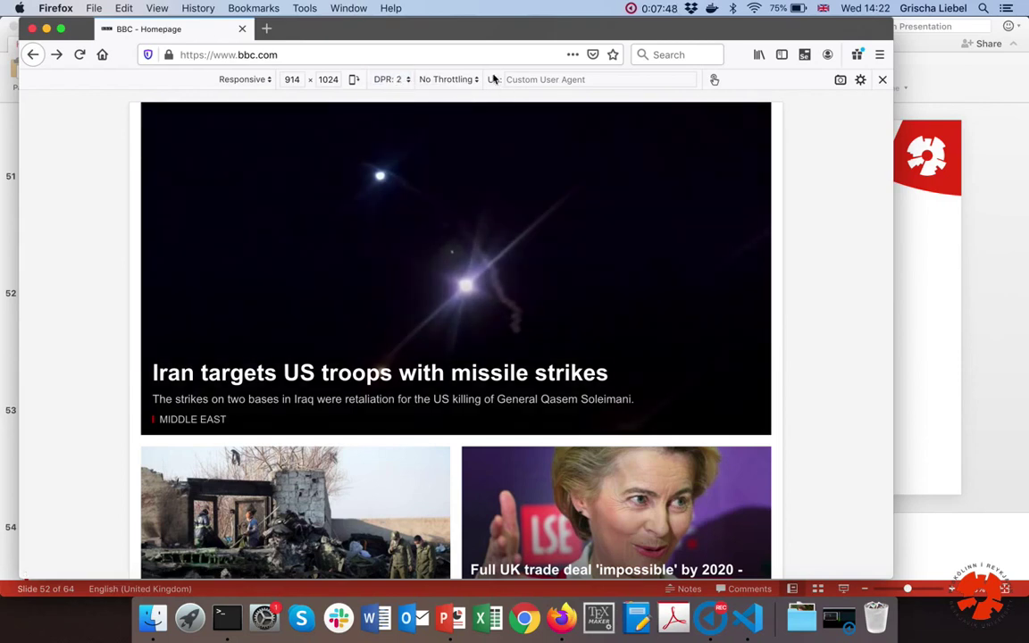
- Open the developer tools' network monitor, enlarge its pane, and reload the BBC page to record its requests
{"action": "left_click", "coordinate": [502, 81]}
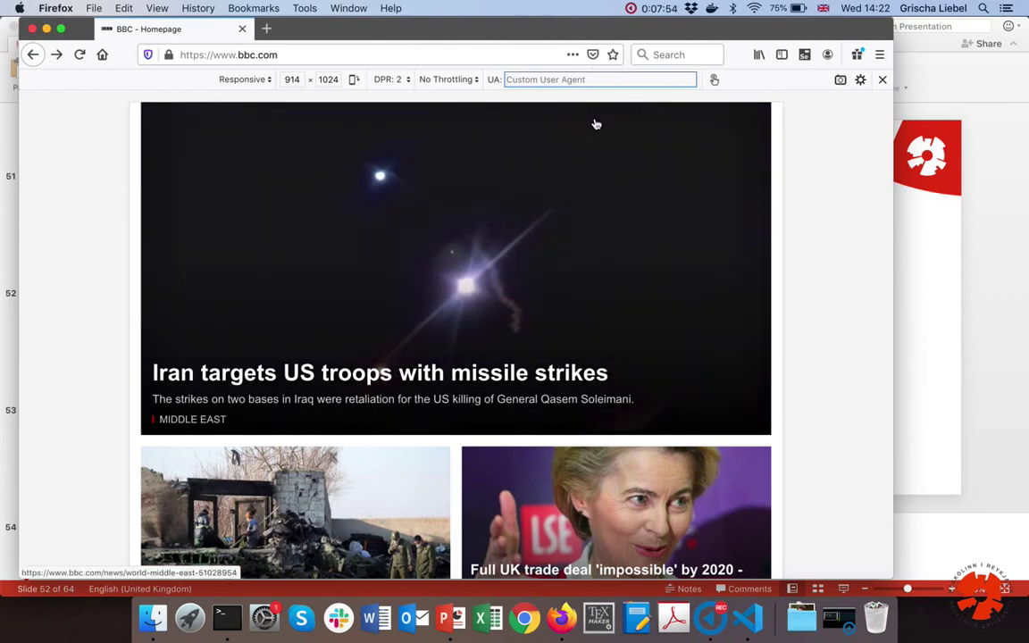
{"action": "key", "text": "super+alt+k"}
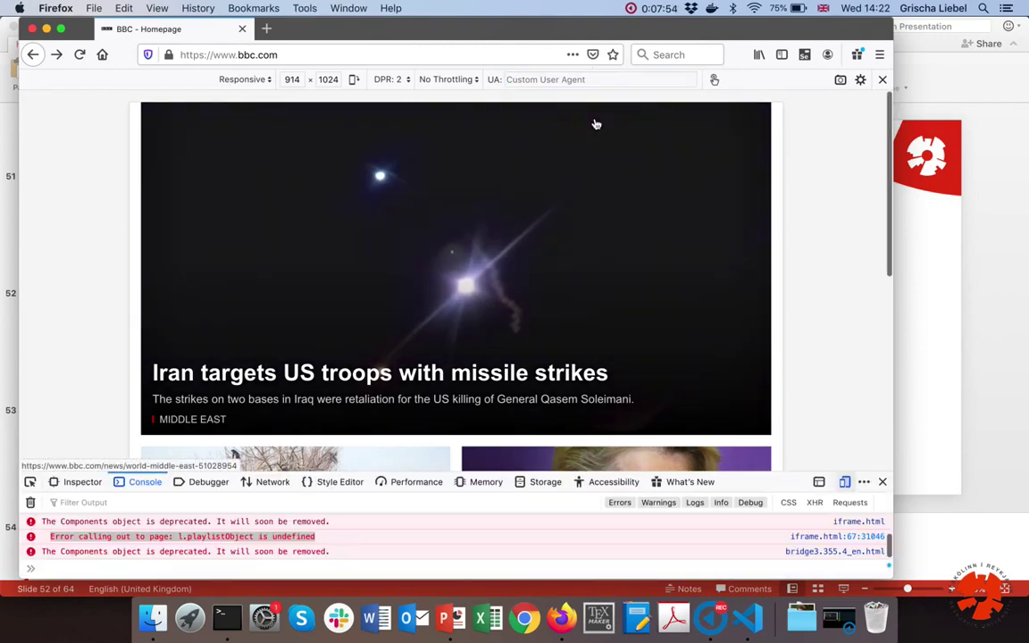
{"action": "left_click", "coordinate": [270, 483]}
{"action": "left_click_drag", "start_coordinate": [340, 473], "coordinate": [340, 259]}
{"action": "left_click", "coordinate": [147, 321]}
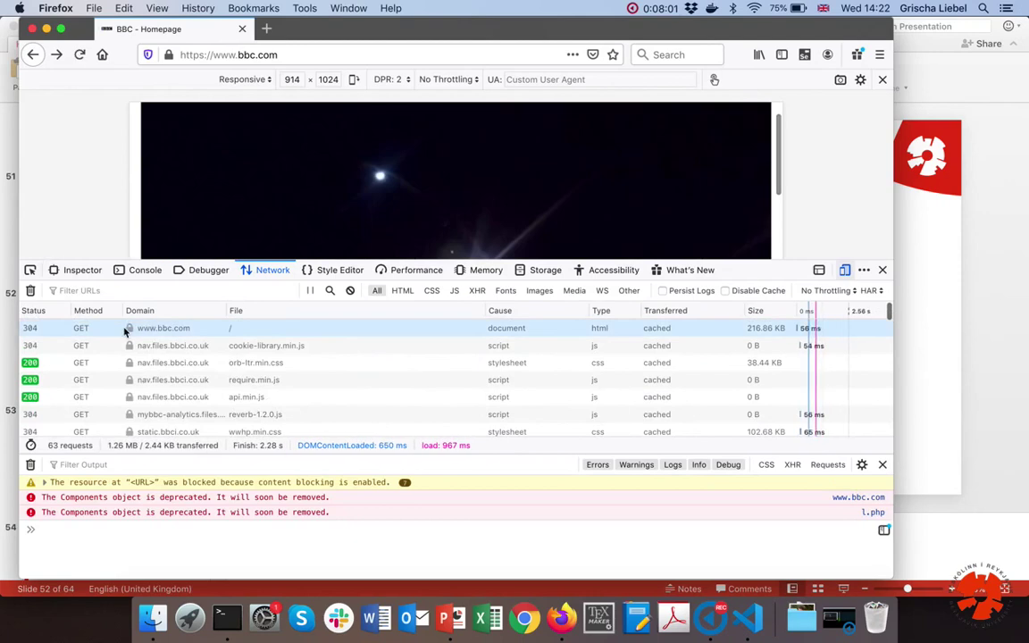
- Examine the User-Agent request header of orb-ltr.min.css alongside the custom user agent setting, and close the developer tools
{"action": "left_click", "coordinate": [126, 330]}
{"action": "left_click", "coordinate": [75, 363]}
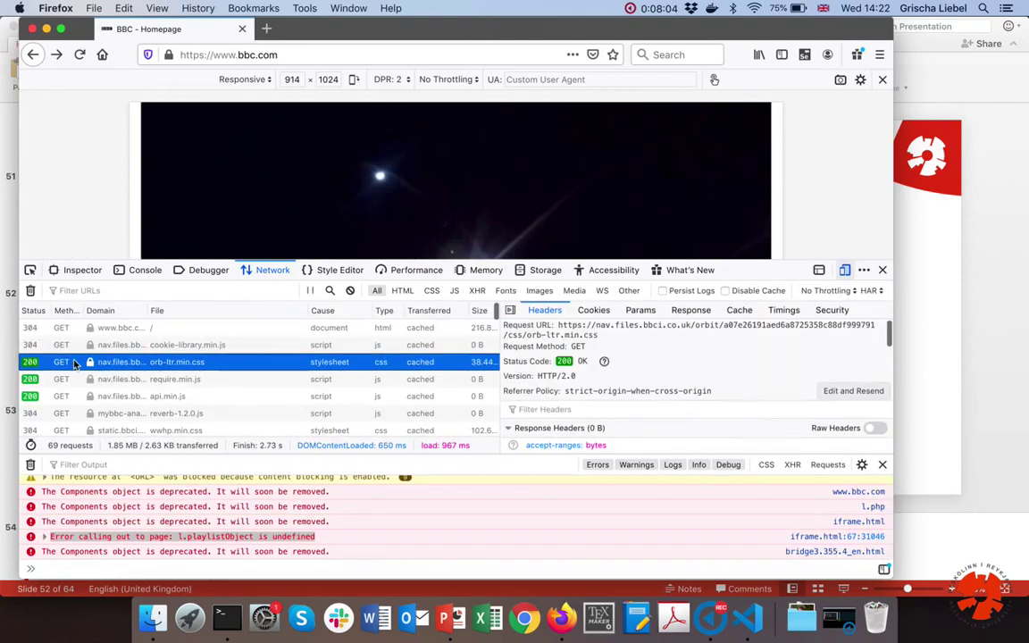
{"action": "scroll", "coordinate": [616, 374], "scroll_direction": "down", "scroll_amount": 10}
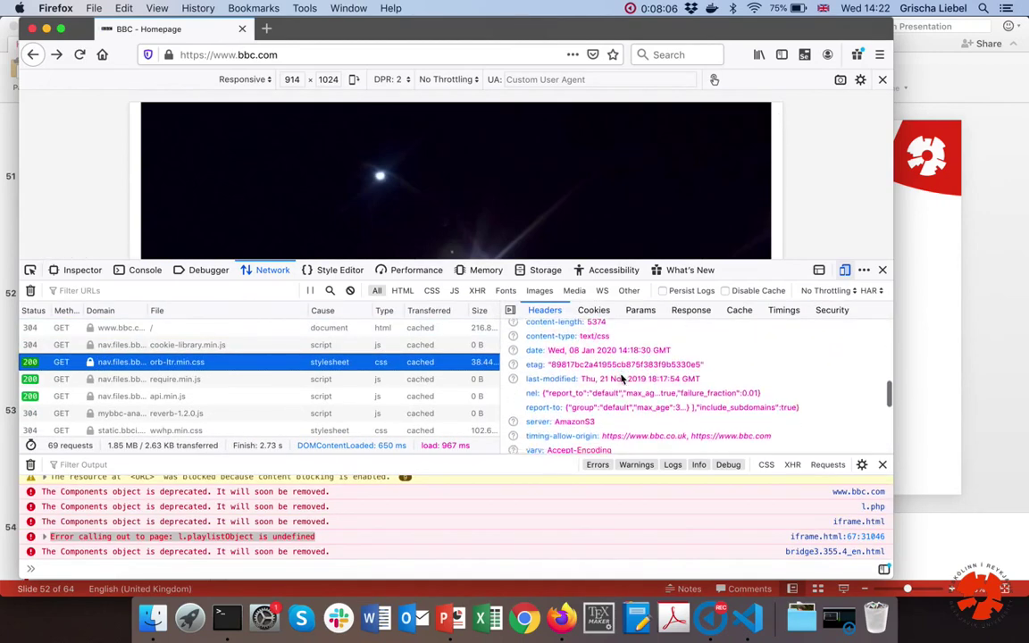
{"action": "scroll", "coordinate": [622, 379], "scroll_direction": "down", "scroll_amount": 3}
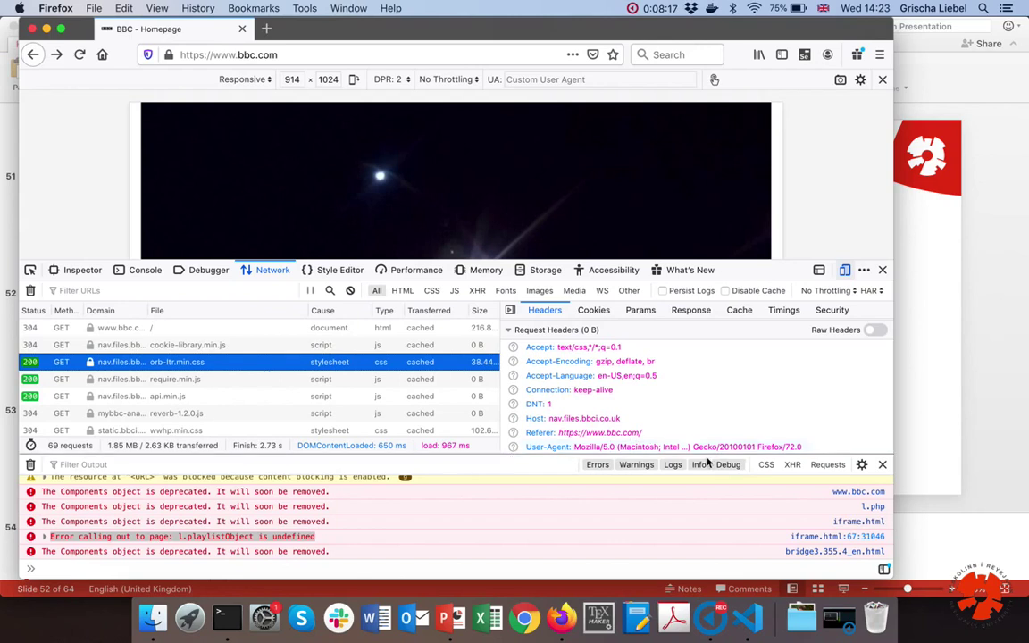
{"action": "left_click", "coordinate": [542, 80]}
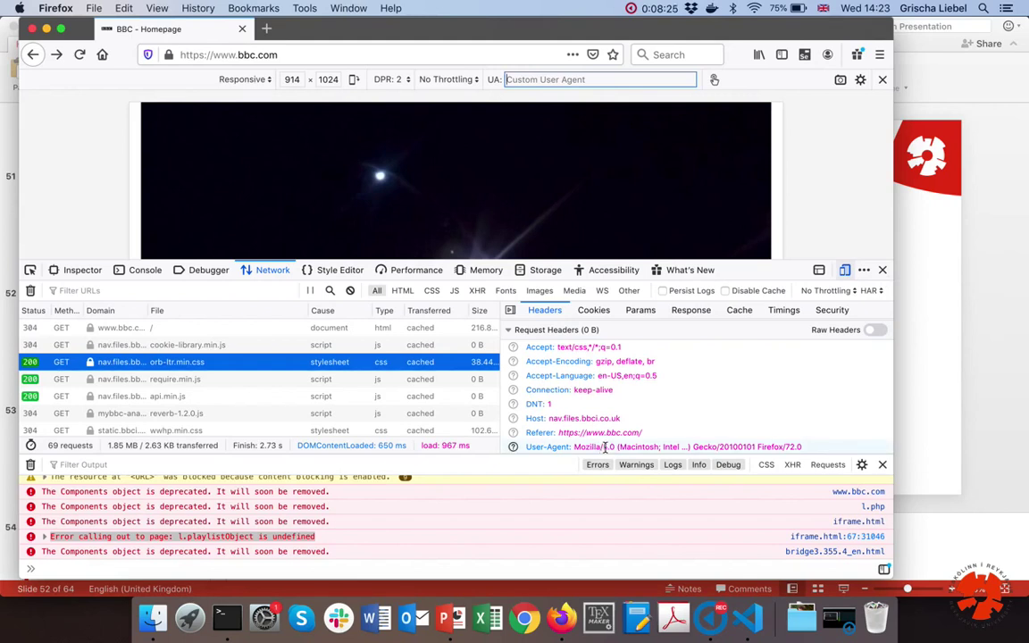
{"action": "left_click", "coordinate": [882, 270]}
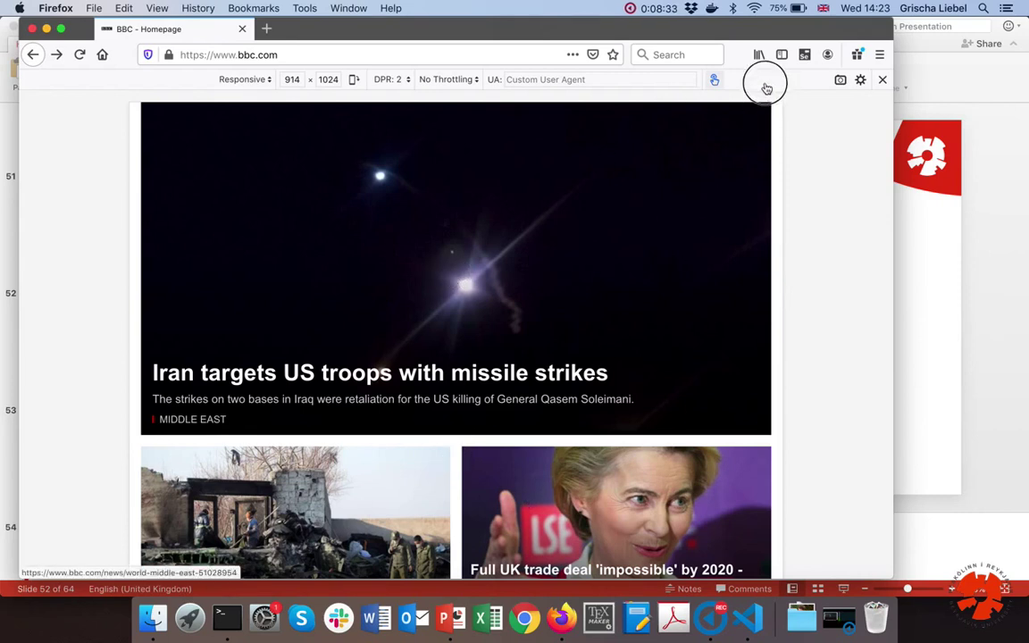
- Turn off touch simulation and try viewport widths of 900 and 800 pixels
{"action": "left_click", "coordinate": [715, 79]}
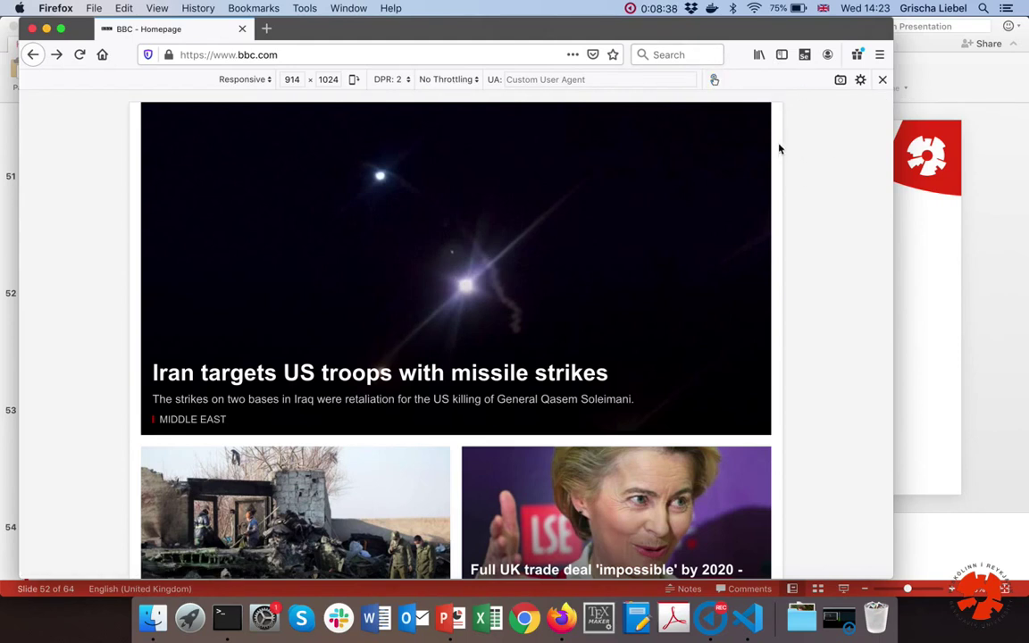
{"action": "left_click", "coordinate": [292, 79]}
{"action": "type", "text": "900"}
{"action": "key", "text": "Return"}
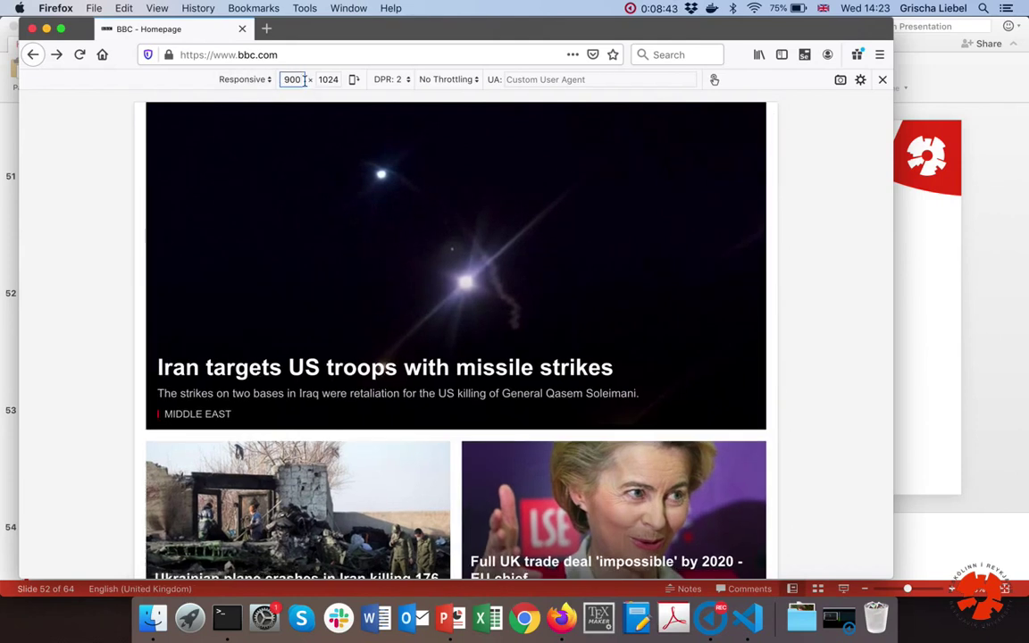
{"action": "left_click_drag", "start_coordinate": [269, 79], "coordinate": [302, 80]}
{"action": "type", "text": "800"}
{"action": "key", "text": "Return"}
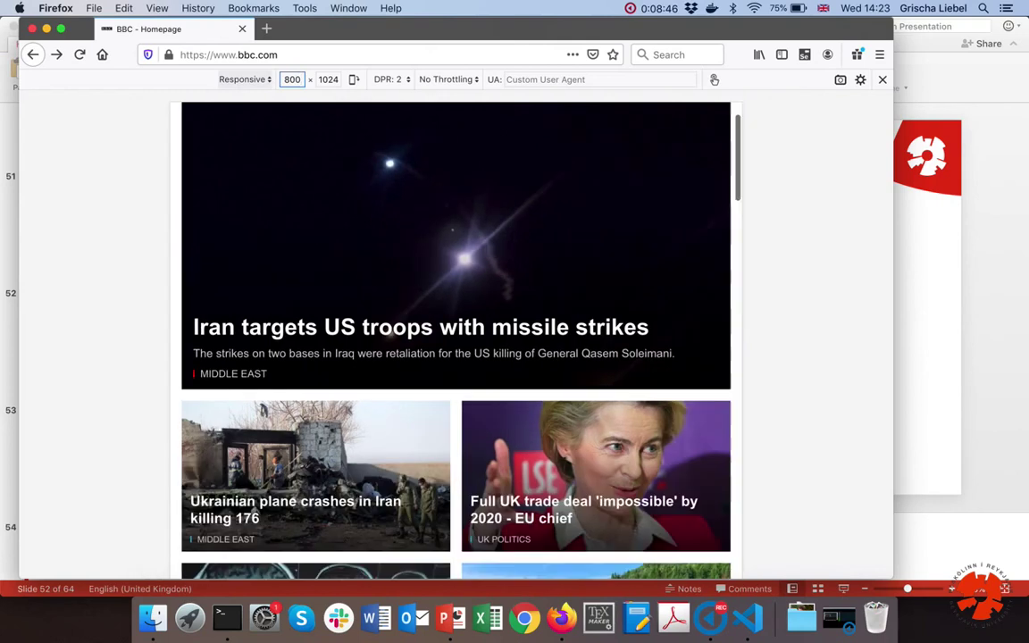
- Widen the viewport freehand, then set its width to 900 and finally 901 pixels
{"action": "left_click_drag", "start_coordinate": [739, 245], "coordinate": [778, 246]}
{"action": "left_click", "coordinate": [292, 80]}
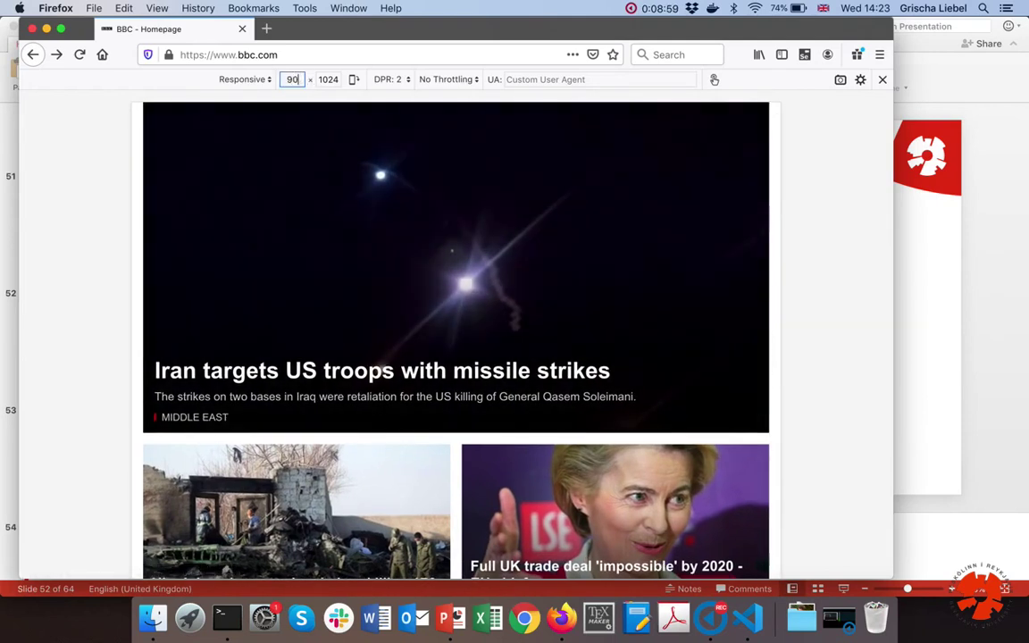
{"action": "type", "text": "0"}
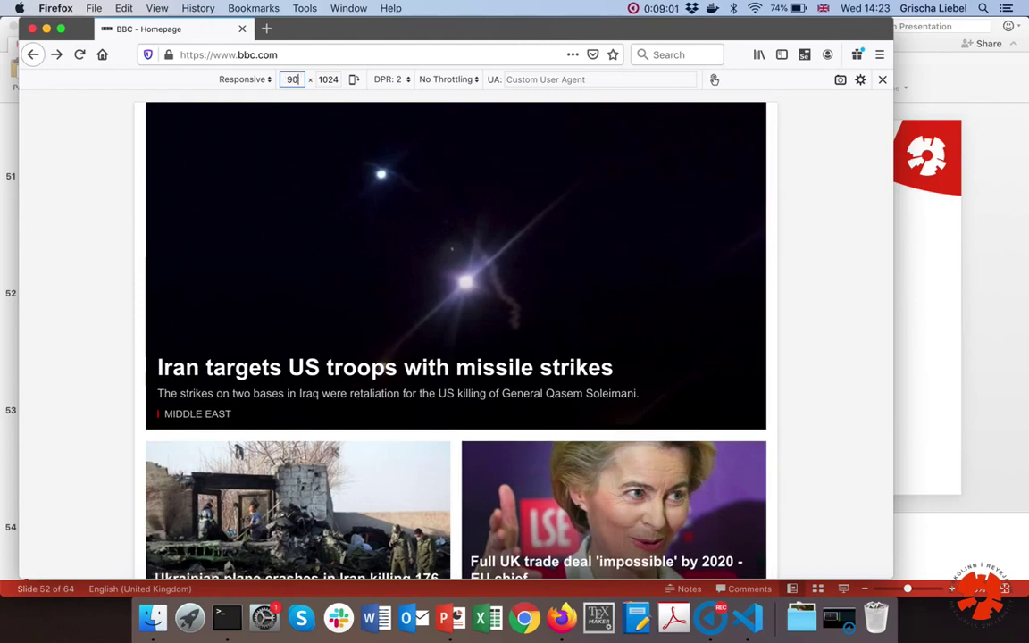
{"action": "type", "text": "1"}
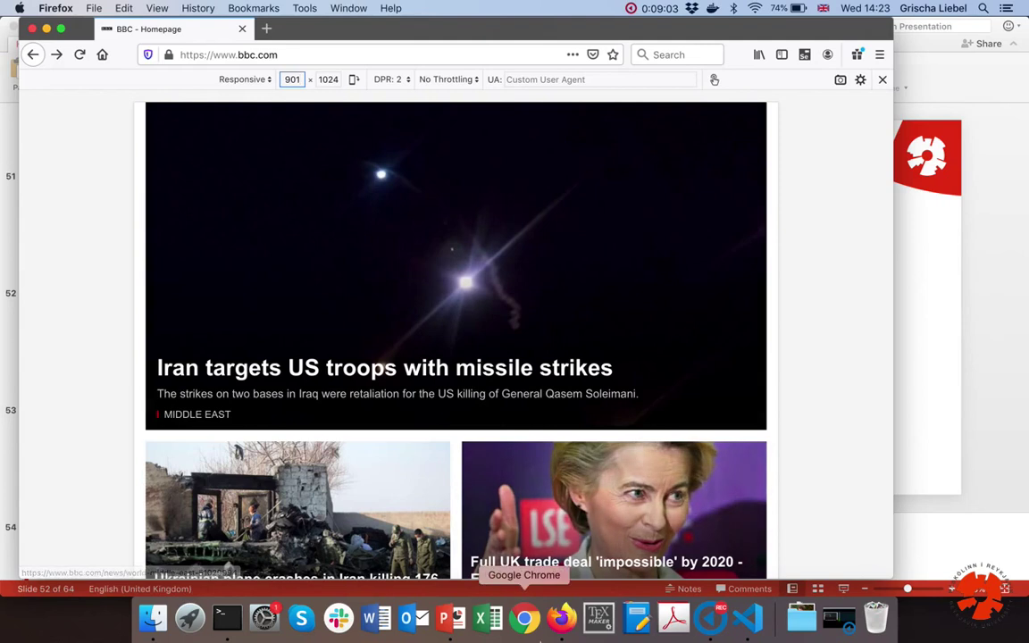
- Switch to Google Chrome and load bbc.co.uk
{"action": "left_click", "coordinate": [527, 625]}
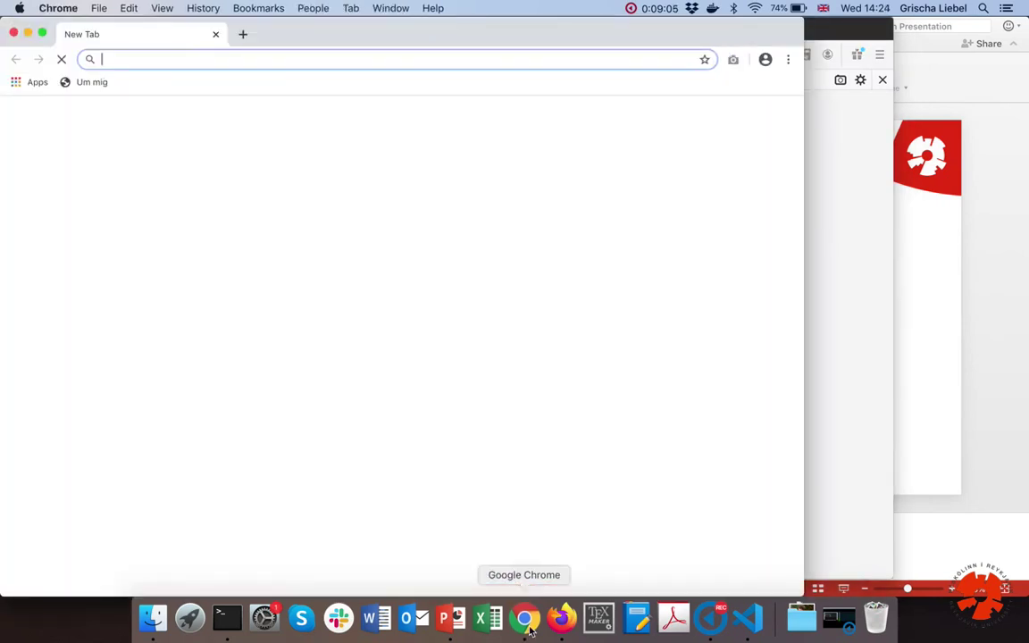
{"action": "type", "text": "bbc.co.uk"}
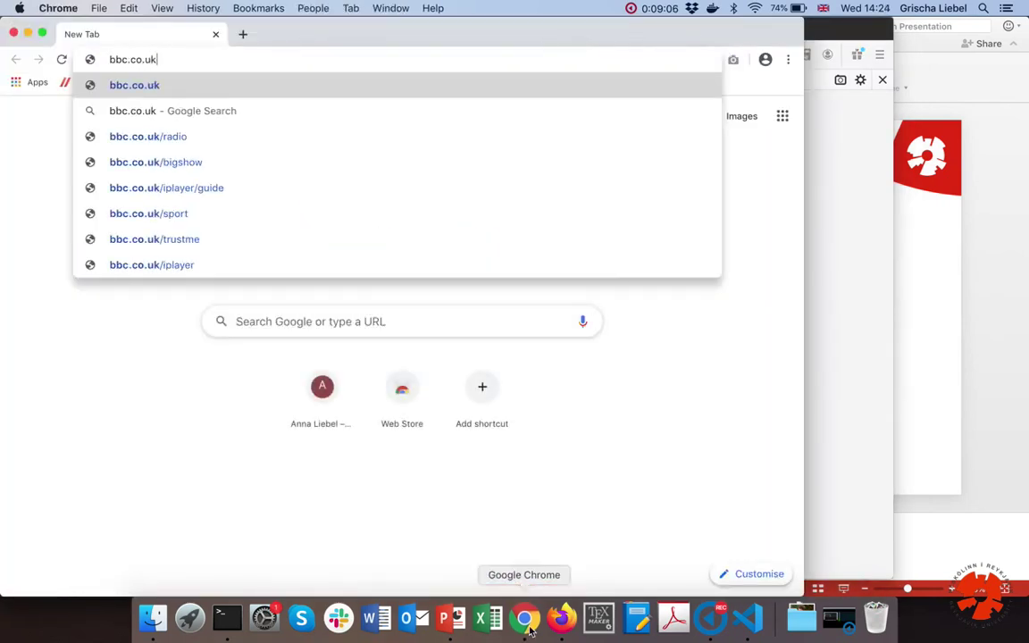
{"action": "key", "text": "Return"}
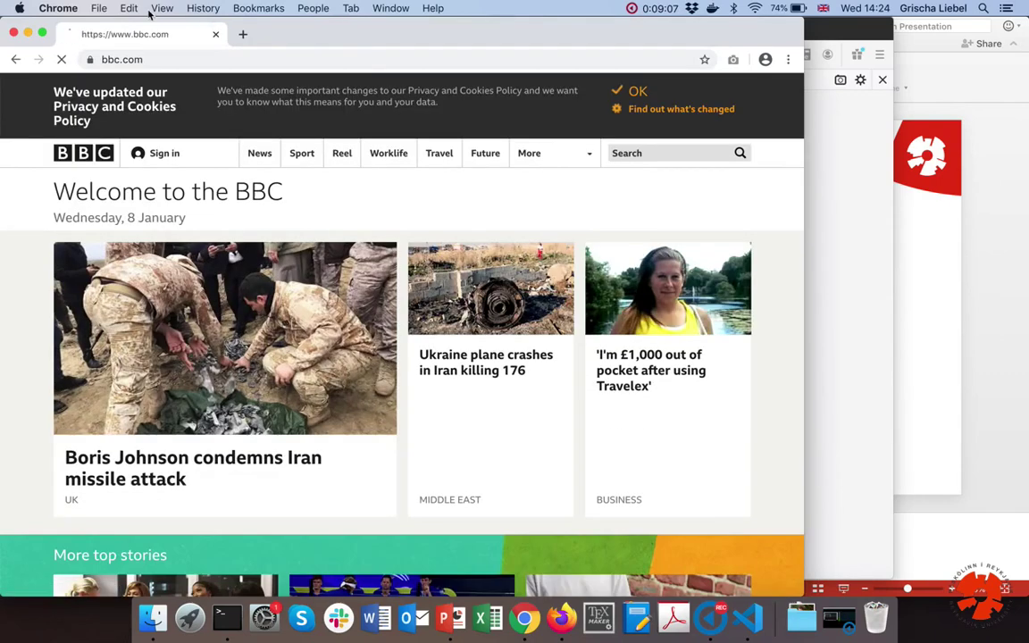
- Open the developer tools with device emulation enabled and move their window aside to uncover the BBC page
{"action": "left_click", "coordinate": [162, 8]}
{"action": "mouse_move", "coordinate": [202, 182]}
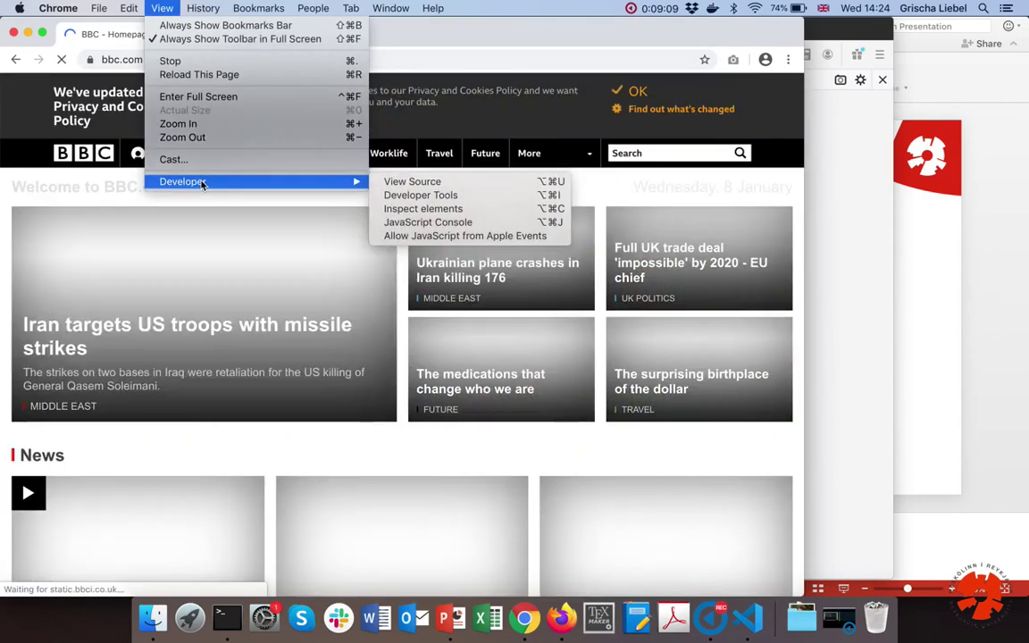
{"action": "left_click", "coordinate": [453, 196]}
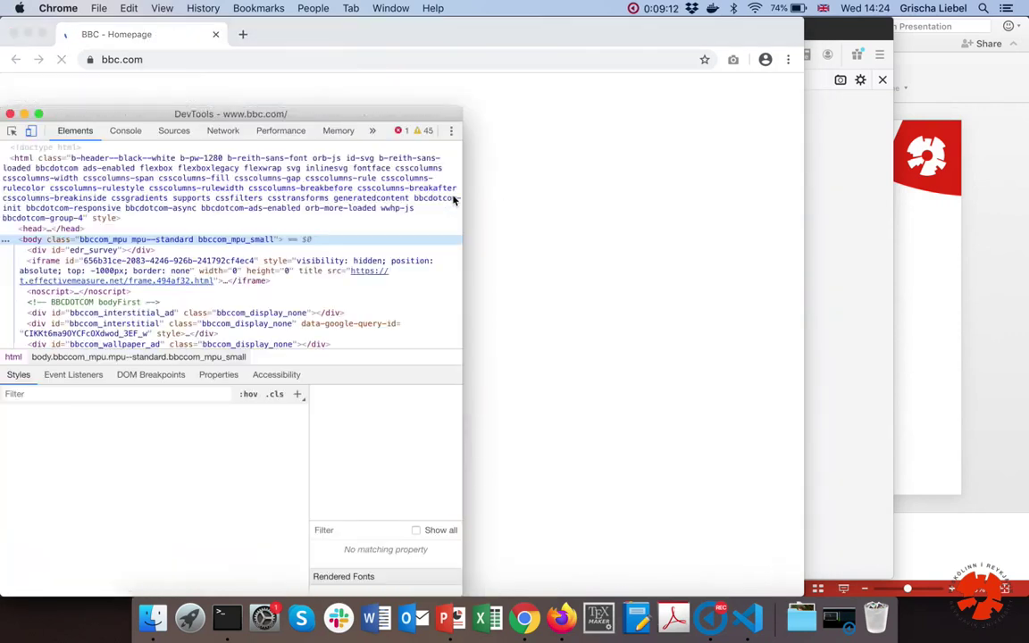
{"action": "left_click", "coordinate": [29, 131]}
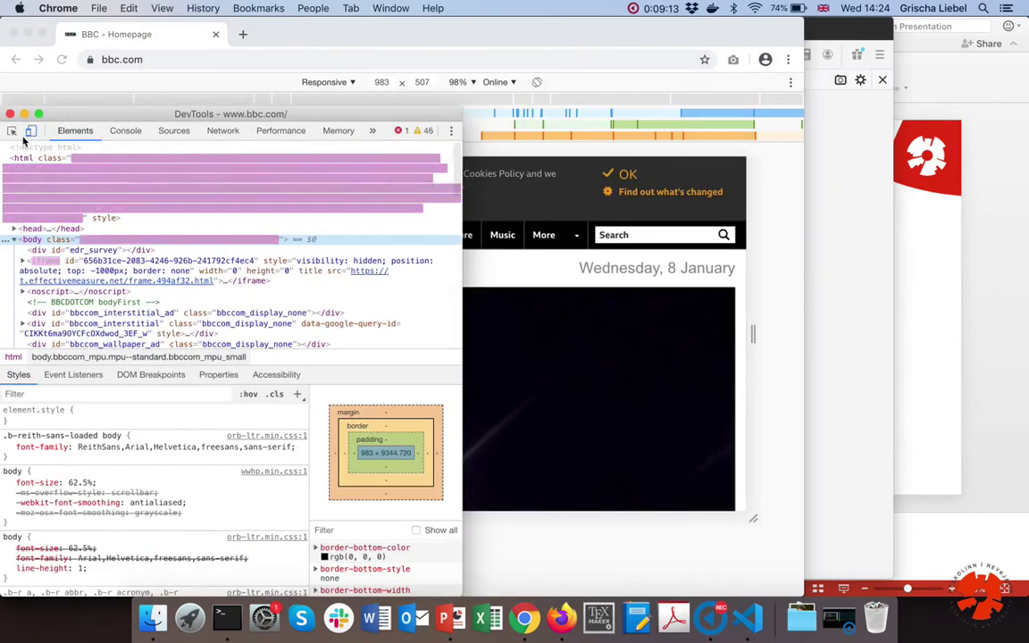
{"action": "left_click", "coordinate": [30, 132]}
{"action": "left_click", "coordinate": [32, 133]}
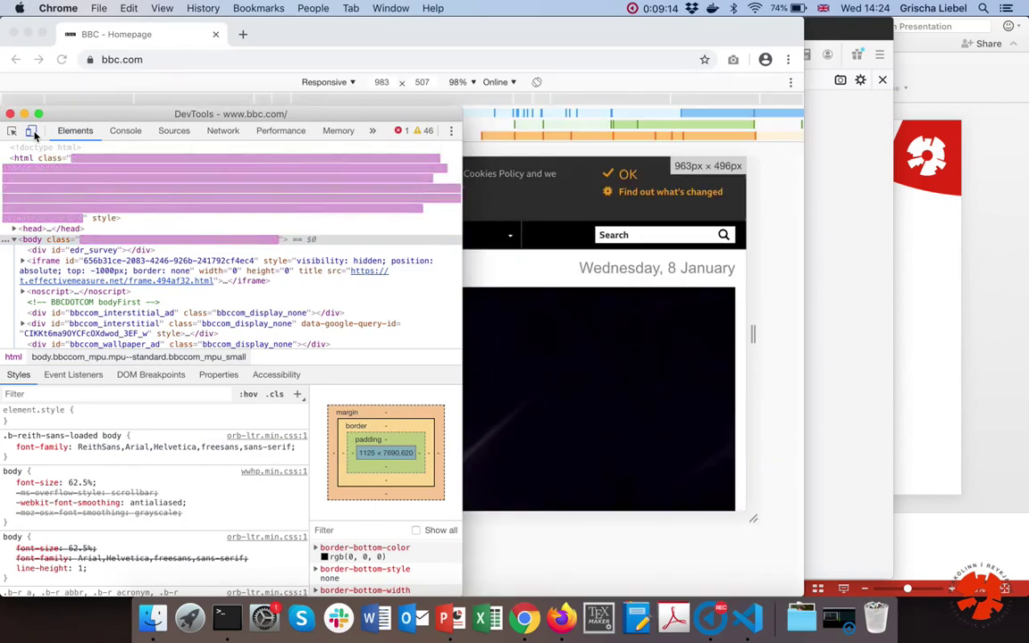
{"action": "left_click", "coordinate": [32, 133]}
{"action": "left_click", "coordinate": [32, 132]}
{"action": "left_click_drag", "start_coordinate": [365, 113], "coordinate": [920, 135]}
{"action": "left_click", "coordinate": [44, 179]}
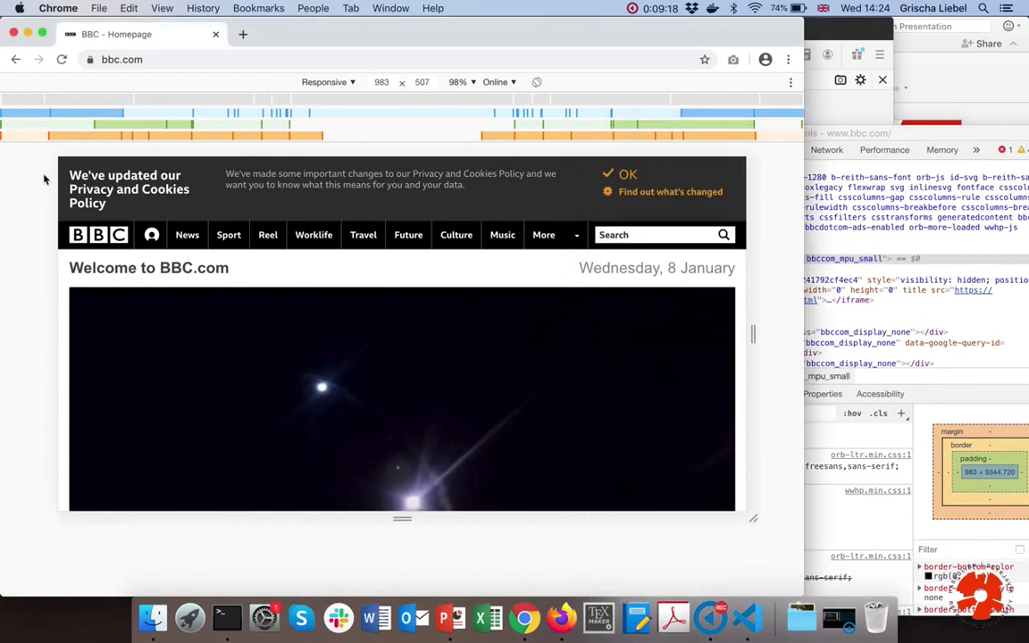
- Look through the available device presets and network speed options for the emulated viewport
{"action": "left_click", "coordinate": [347, 85]}
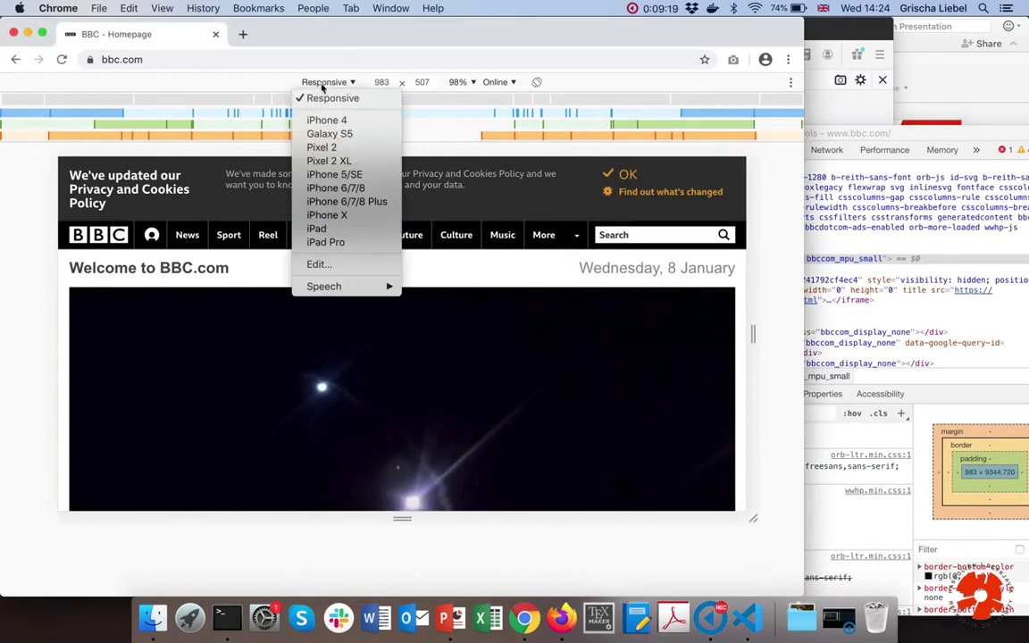
{"action": "left_click", "coordinate": [530, 83]}
{"action": "left_click", "coordinate": [498, 81]}
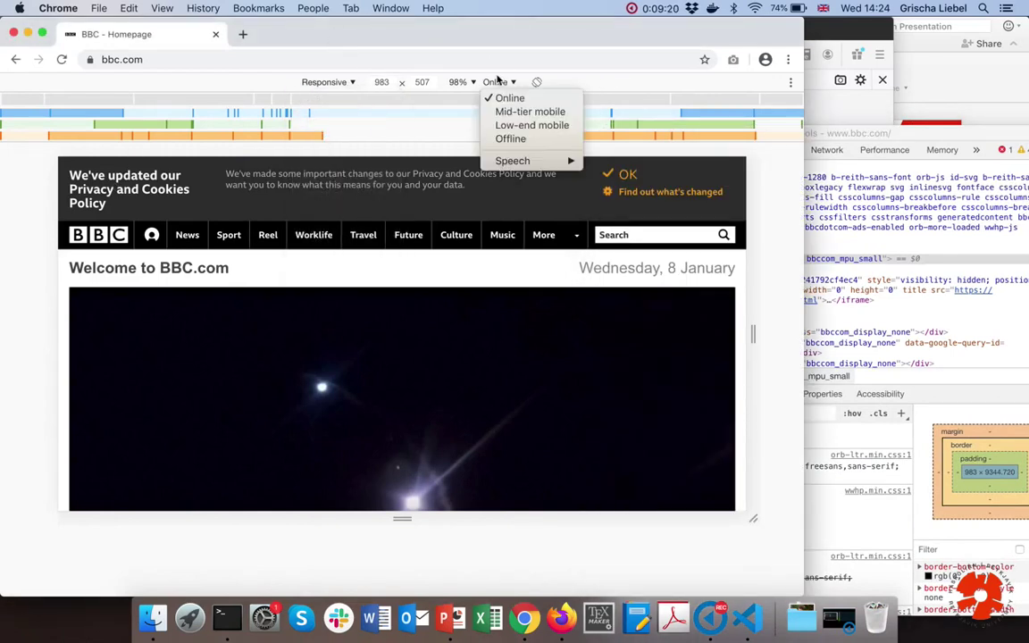
- Rotate the emulated viewport to portrait and widen it freehand to about 1197 pixels
{"action": "left_click", "coordinate": [536, 82]}
{"action": "left_click", "coordinate": [537, 82]}
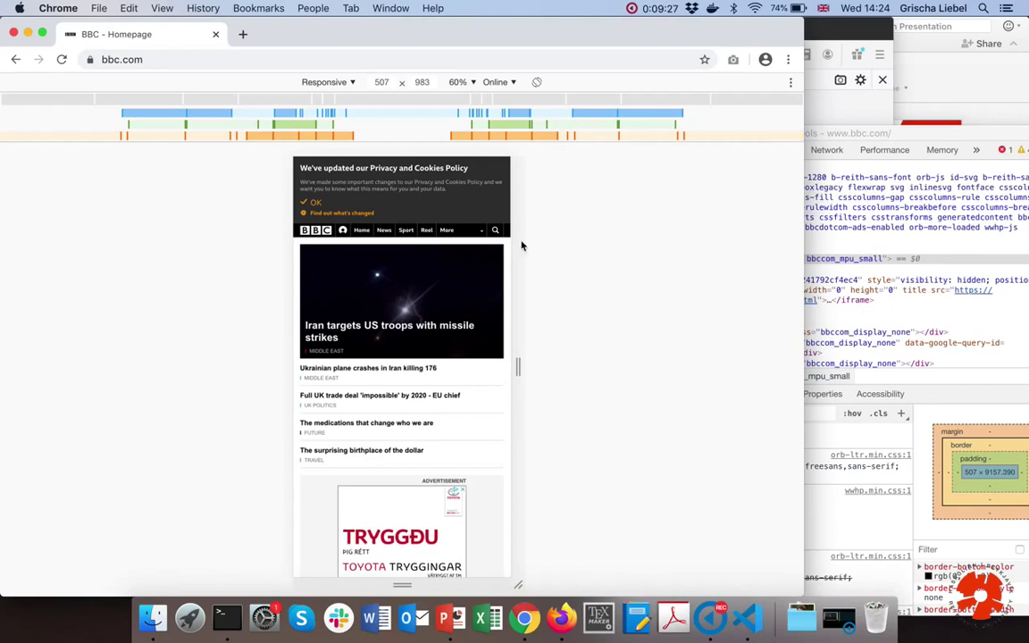
{"action": "left_click_drag", "start_coordinate": [516, 362], "coordinate": [664, 356]}
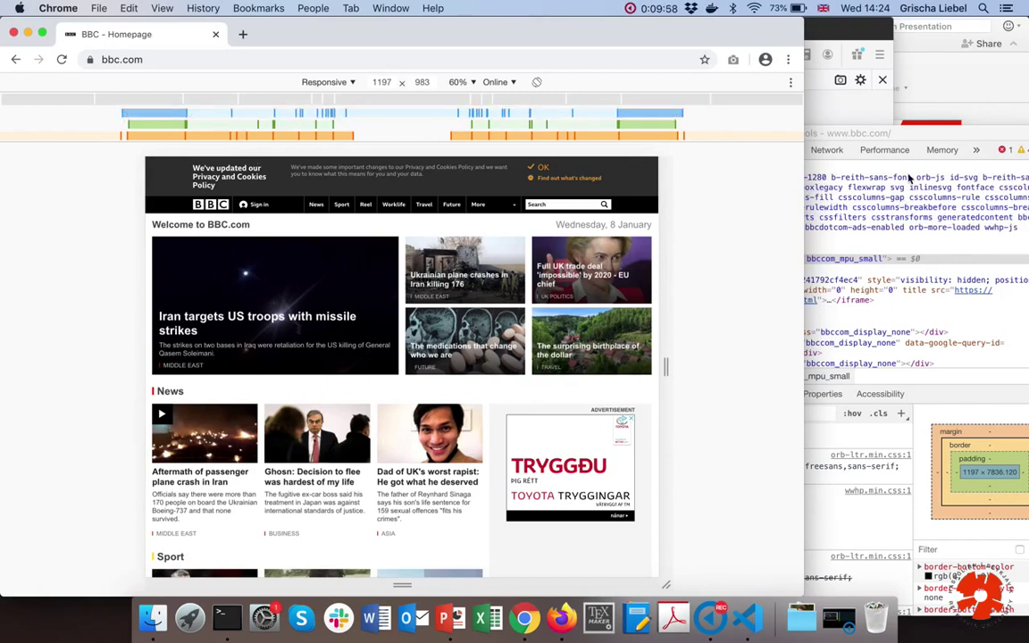
- Close the separate developer tools window and quit Chrome
{"action": "left_click", "coordinate": [878, 189]}
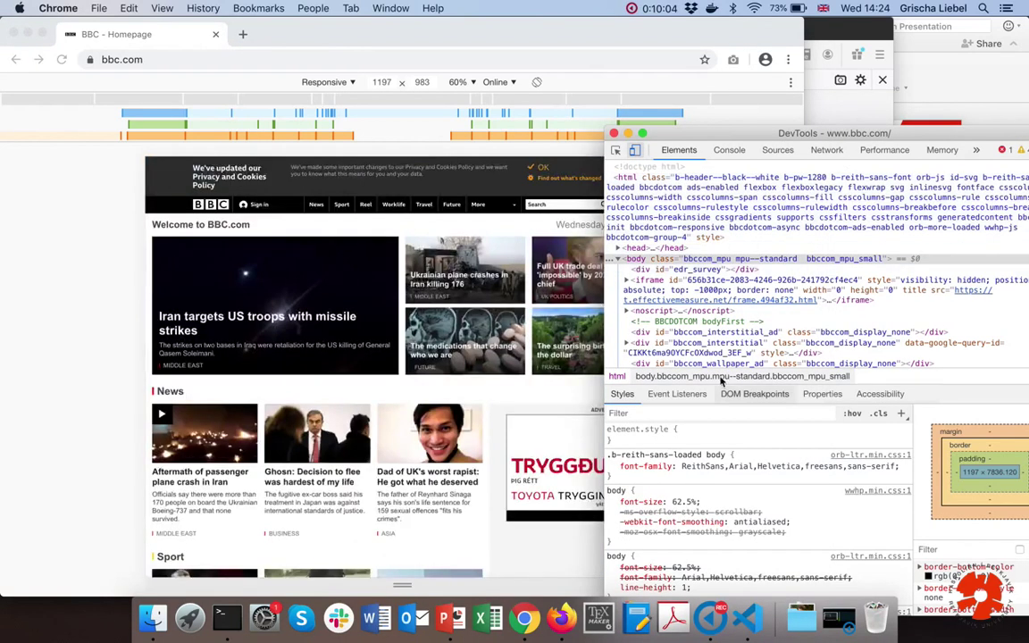
{"action": "left_click", "coordinate": [614, 134]}
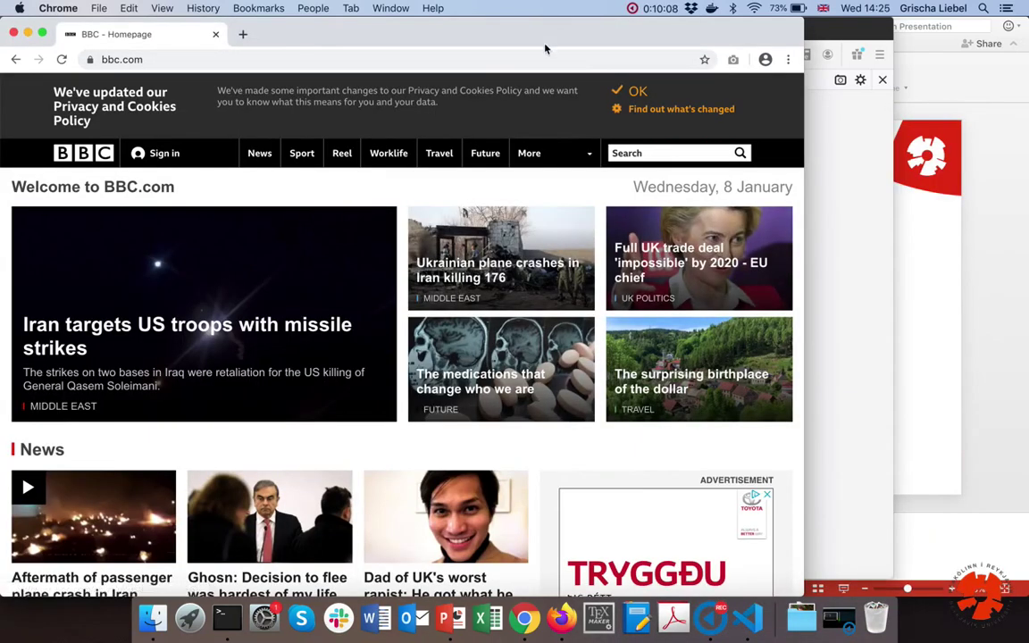
{"action": "key", "text": "super+q"}
- Switch to PowerPoint and present from the "Short excursion: Responsive Design Mode" slide, advancing to "RWD - How?"
{"action": "key", "text": "super+Tab"}
{"action": "key", "text": "super+Tab"}
{"action": "key", "text": "super+Tab"}
{"action": "left_click", "coordinate": [369, 319]}
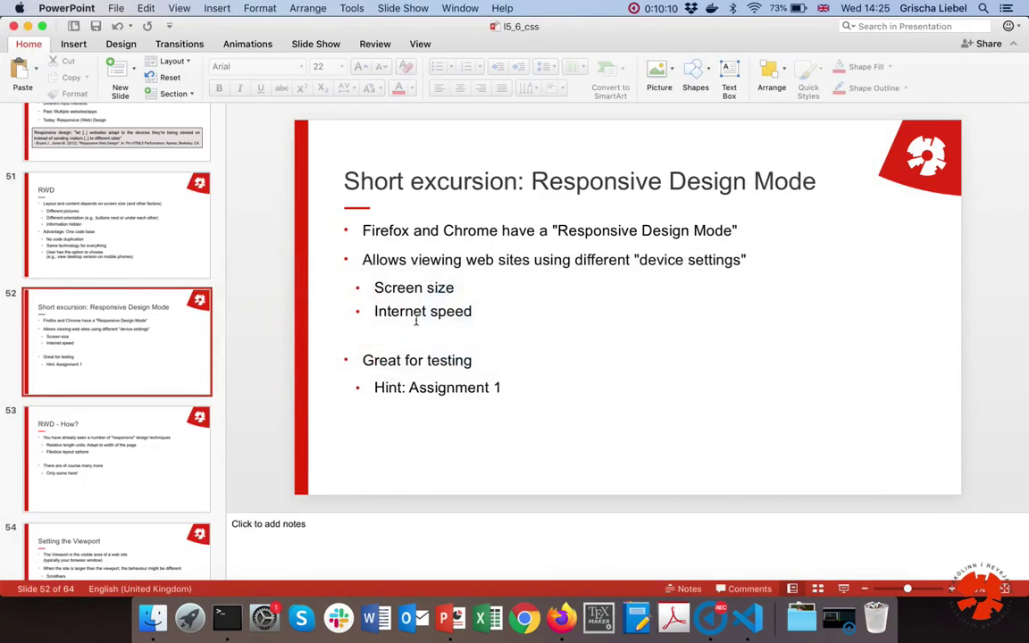
{"action": "left_click", "coordinate": [843, 590]}
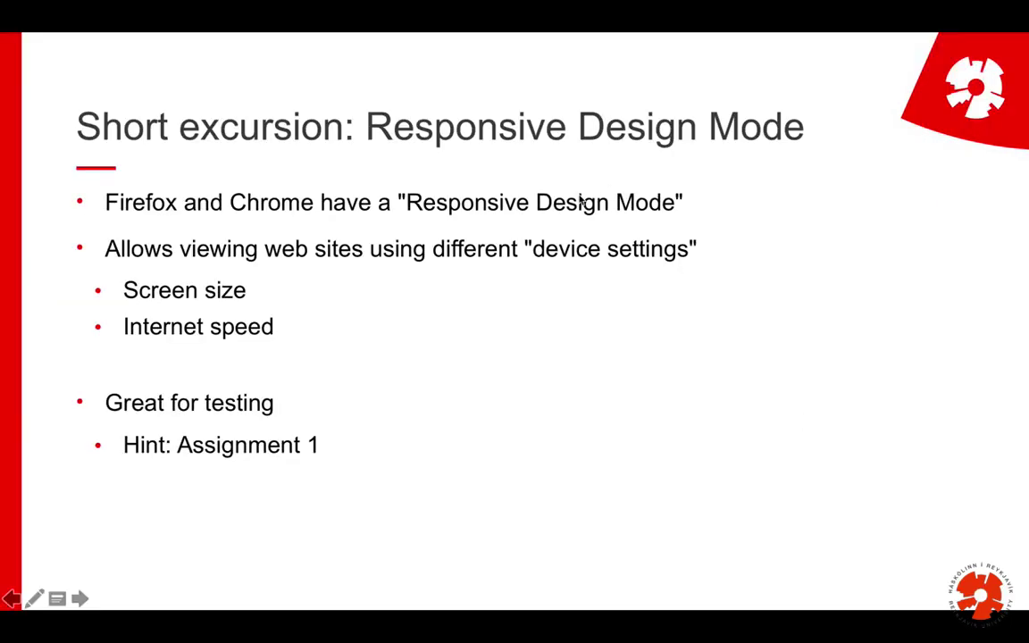
{"action": "key", "text": "Right"}
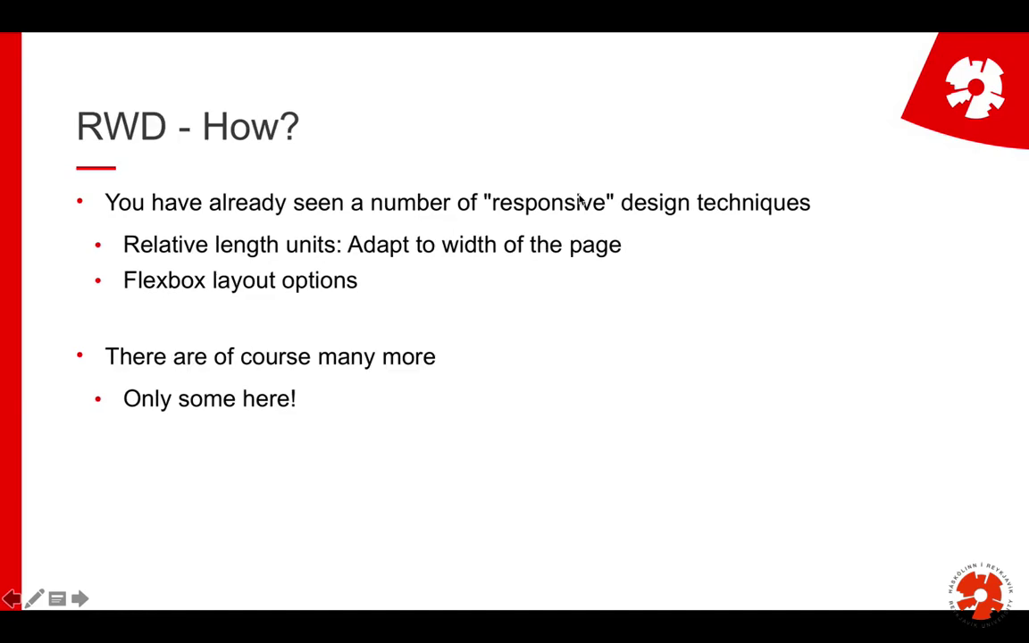